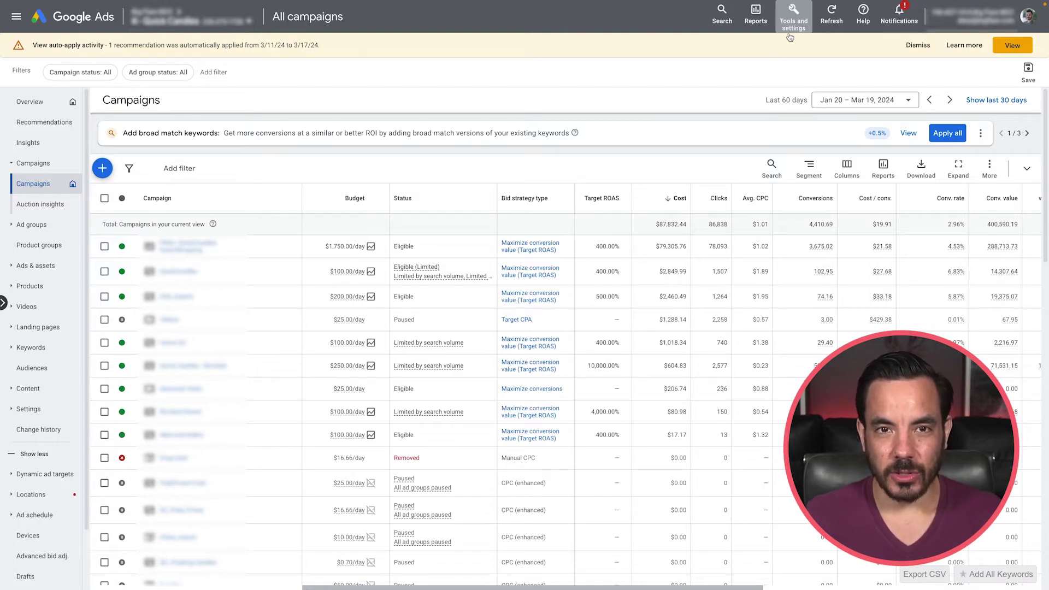
# Open Keyword Planner's Discover new keywords form on the Start with a website option.
pyautogui.click(793, 17)
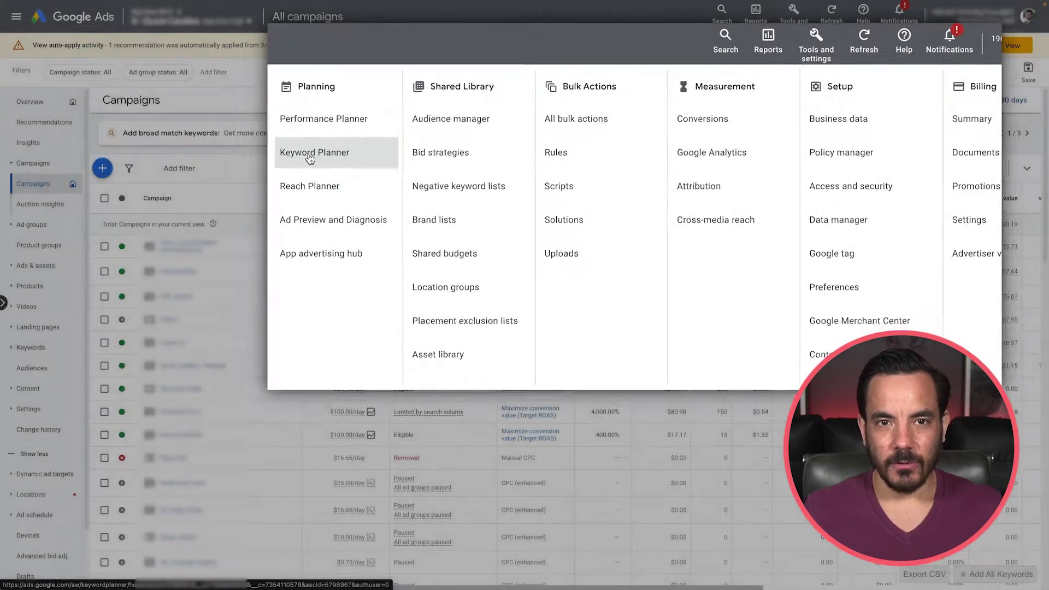
pyautogui.click(295, 155)
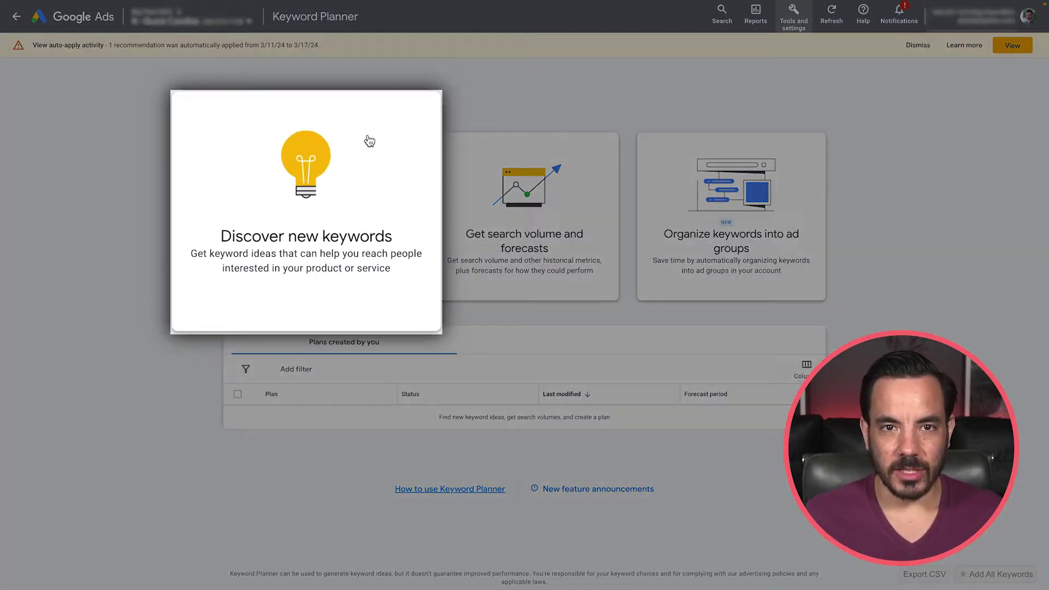
pyautogui.click(353, 183)
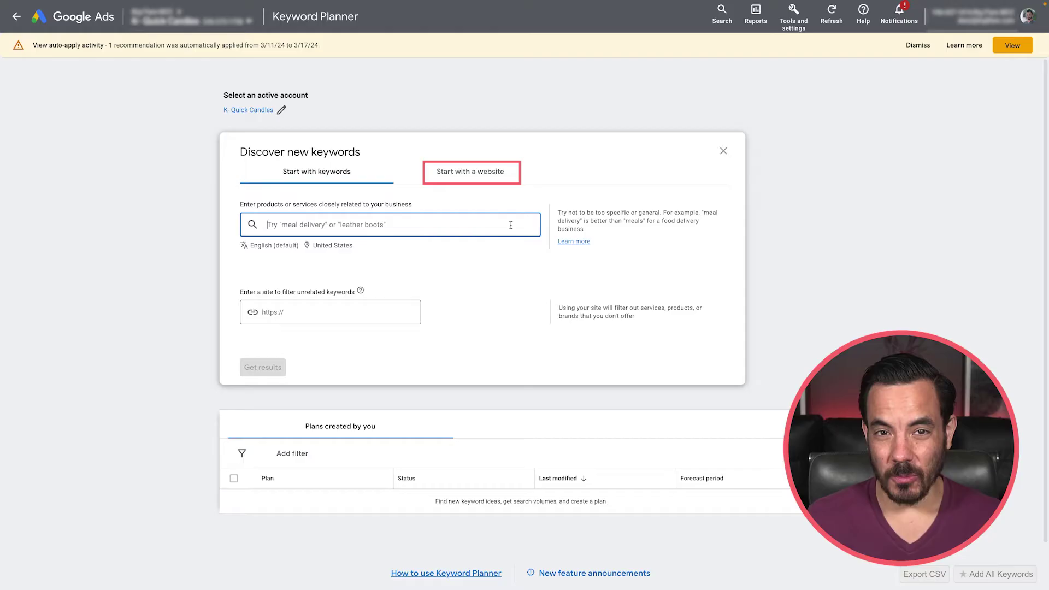
pyautogui.click(488, 177)
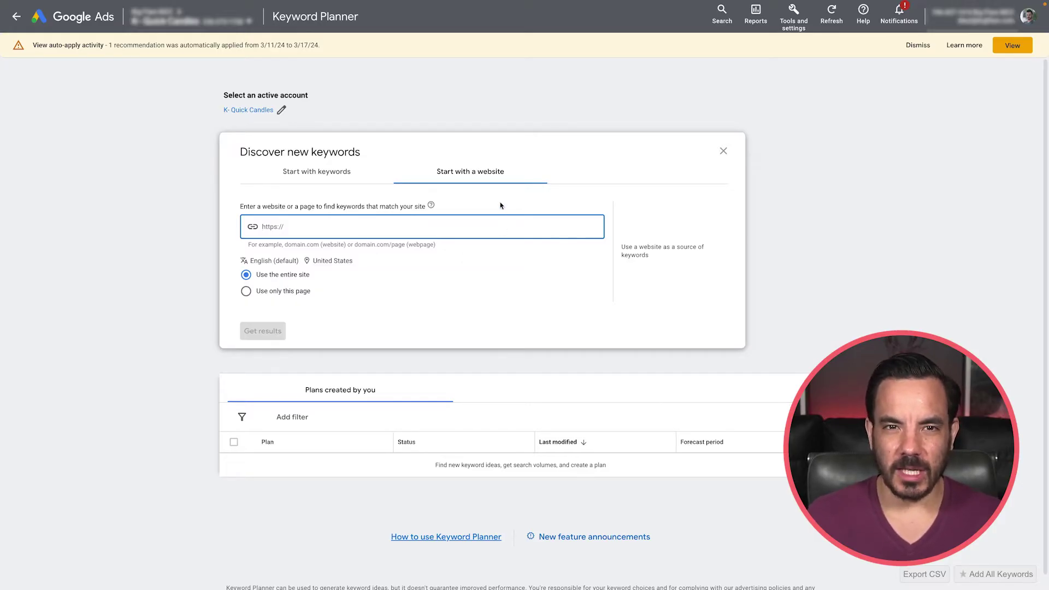
# Switch to Start with keywords and enter 'trophies' and 'placques' as seed keywords.
pyautogui.click(336, 172)
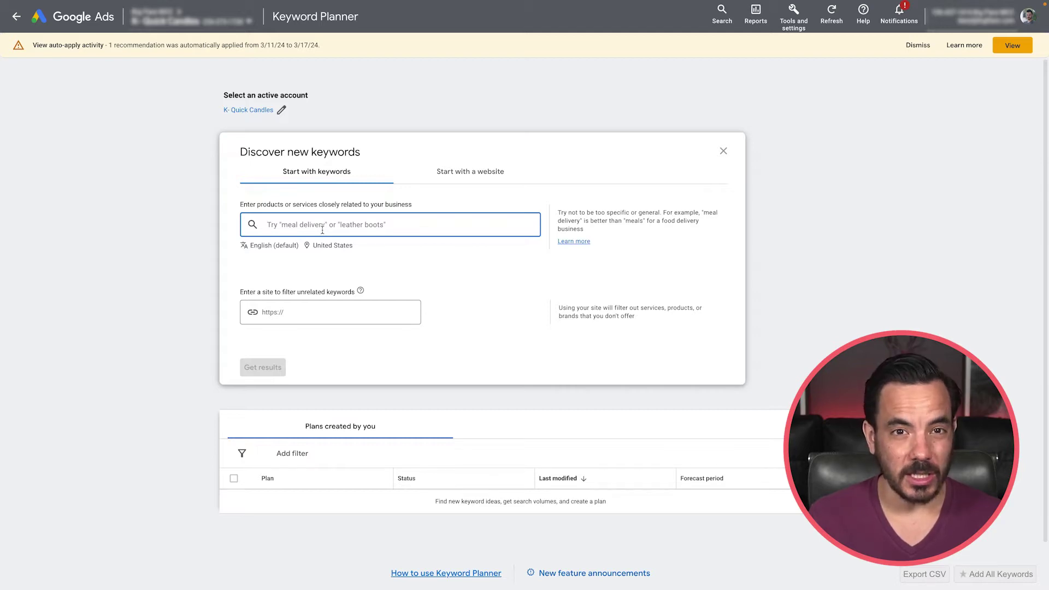
pyautogui.scroll(-1, 431, 265)
pyautogui.scroll(1, 429, 266)
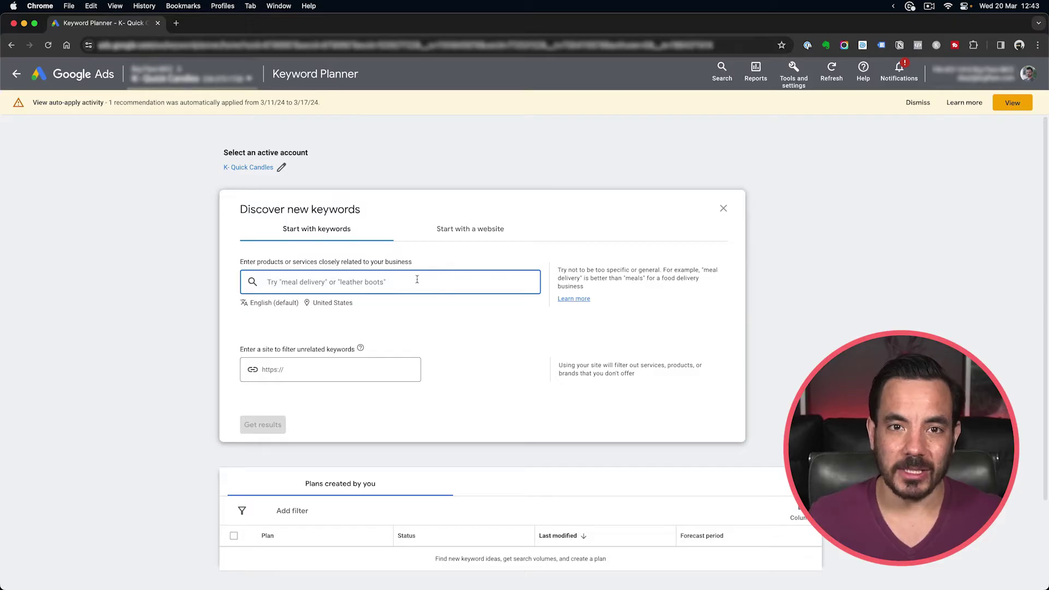
pyautogui.write('trophies')
pyautogui.press('Return')
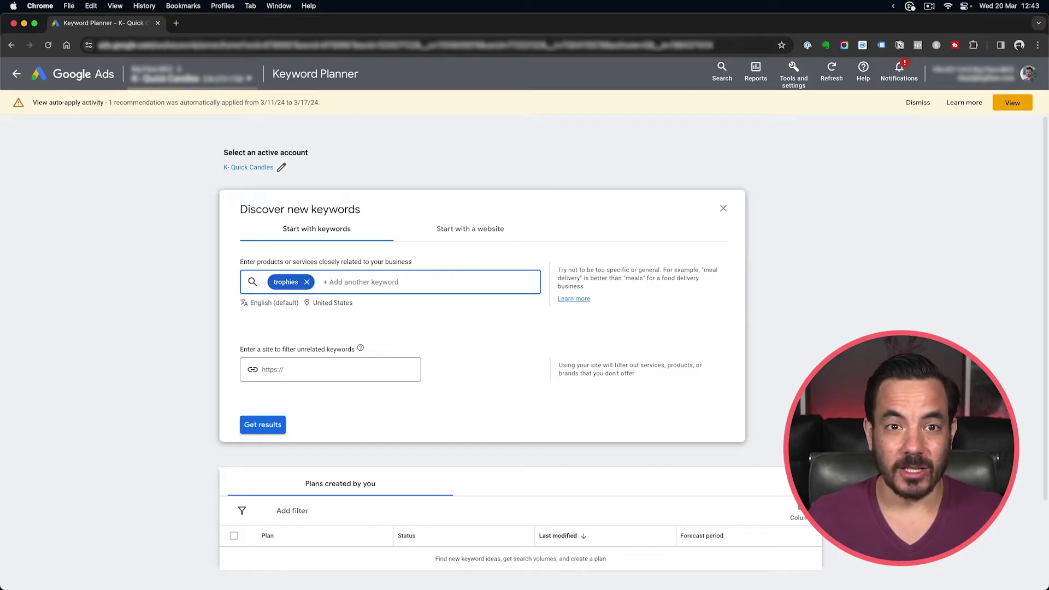
pyautogui.write('placques')
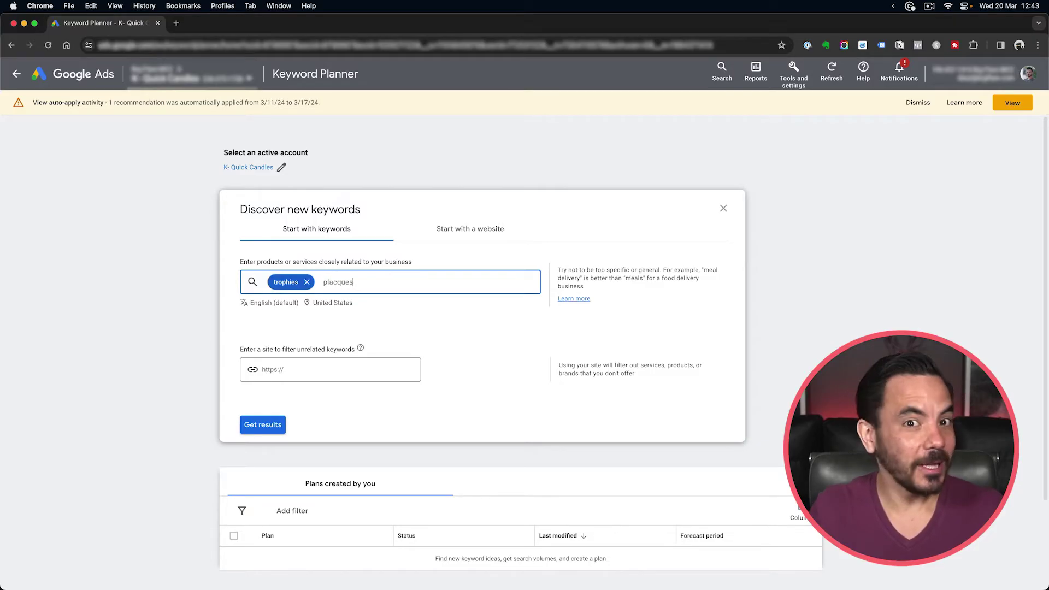
pyautogui.press('Return')
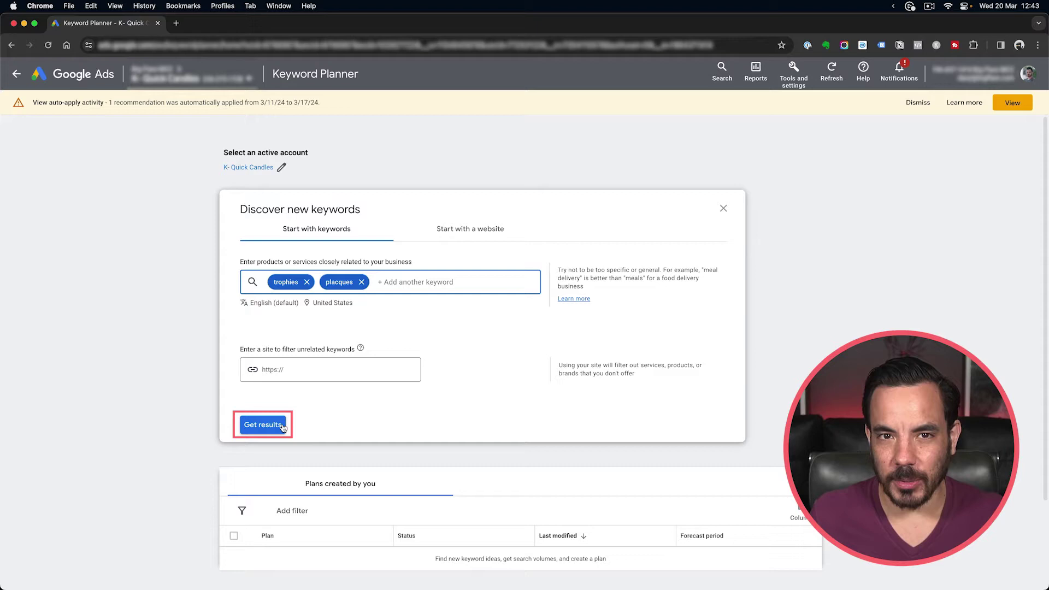
# Fetch keyword ideas, then broaden with 'medals' and refresh to get 292 ideas.
pyautogui.click(261, 424)
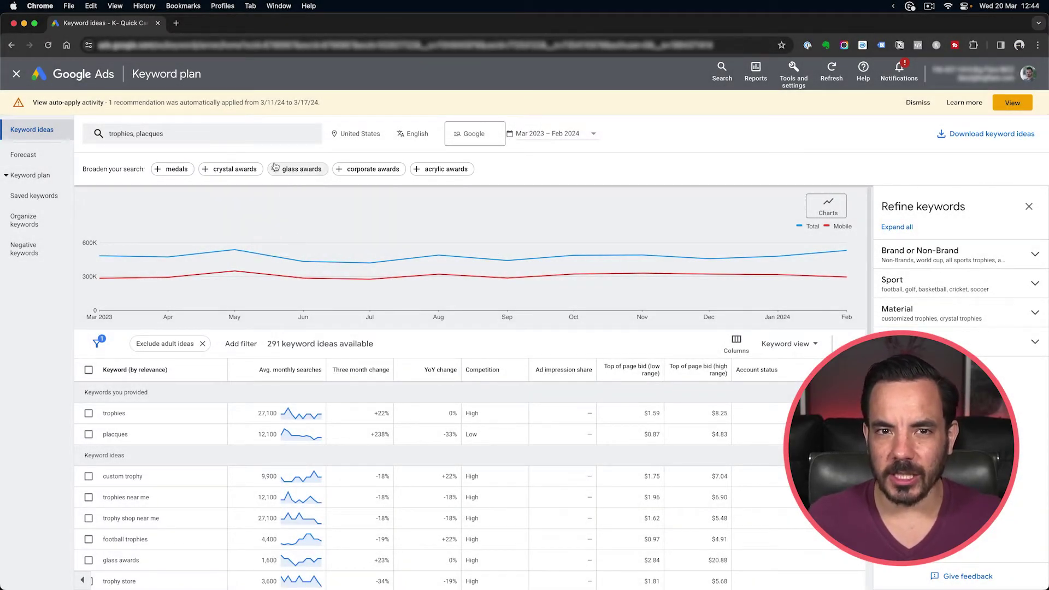
pyautogui.click(189, 169)
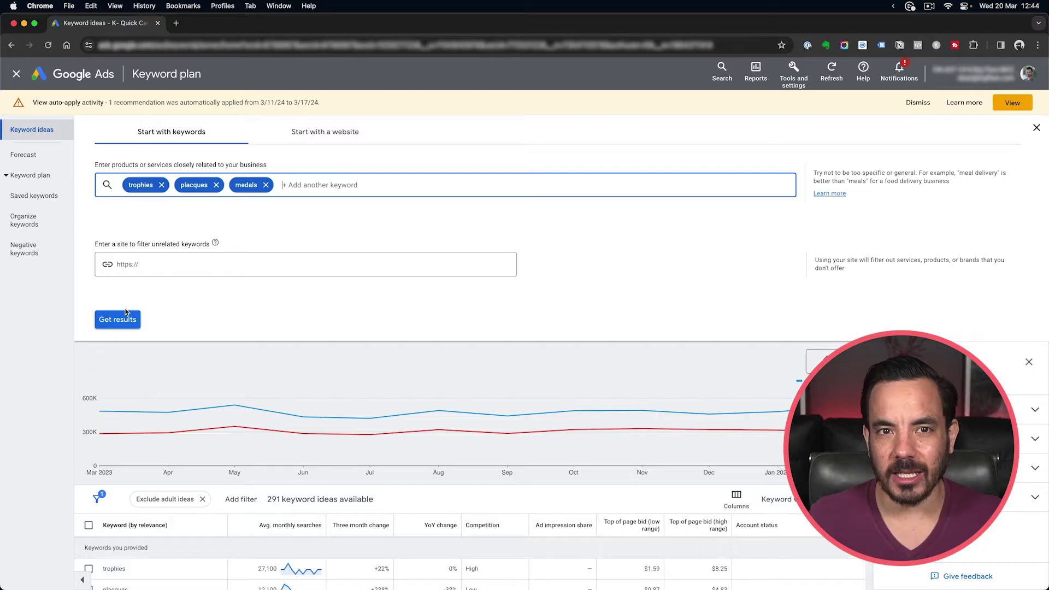
pyautogui.click(118, 326)
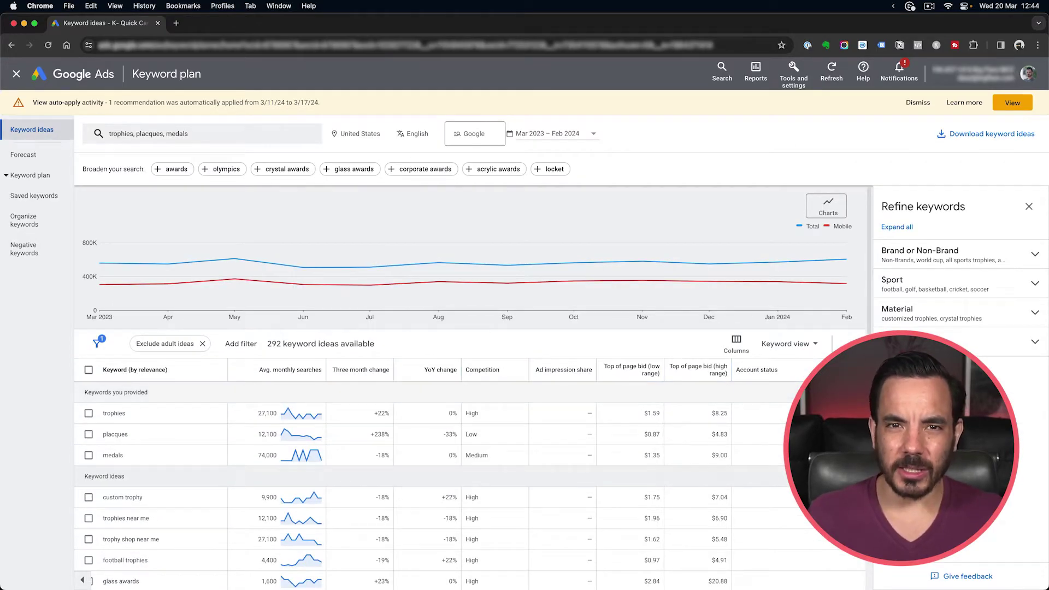
pyautogui.scroll(-2, 785, 398)
# Show 50 rows per page and untick Other Brands in the brand refinement.
pyautogui.click(688, 555)
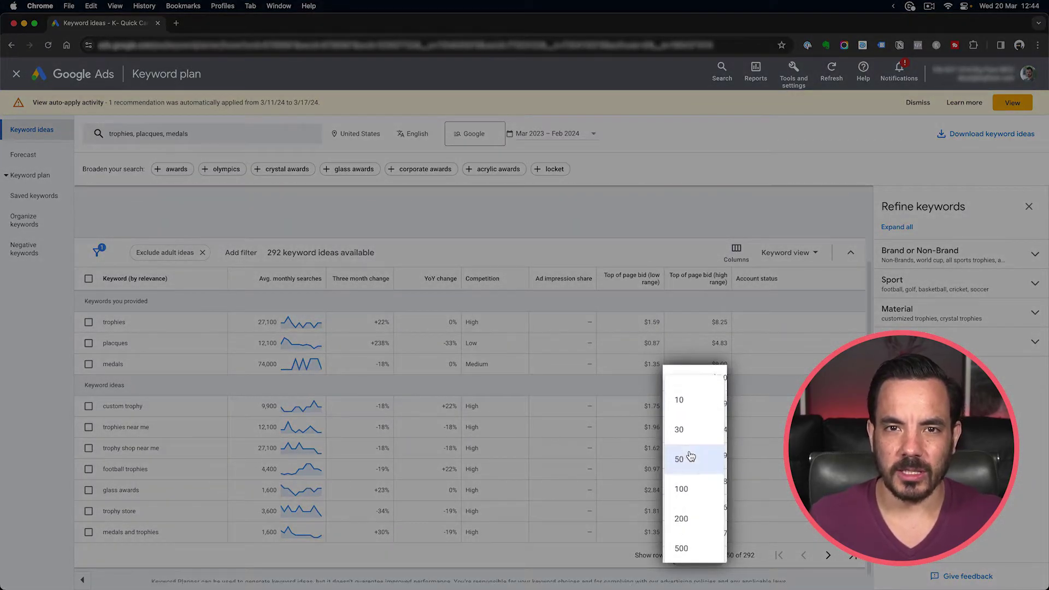
pyautogui.click(691, 464)
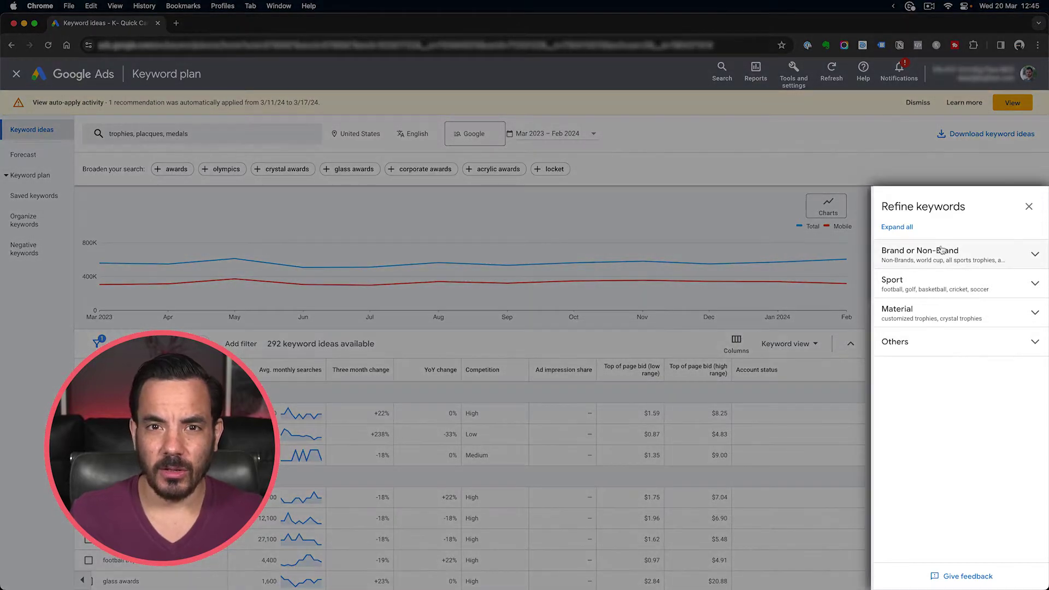
pyautogui.click(942, 249)
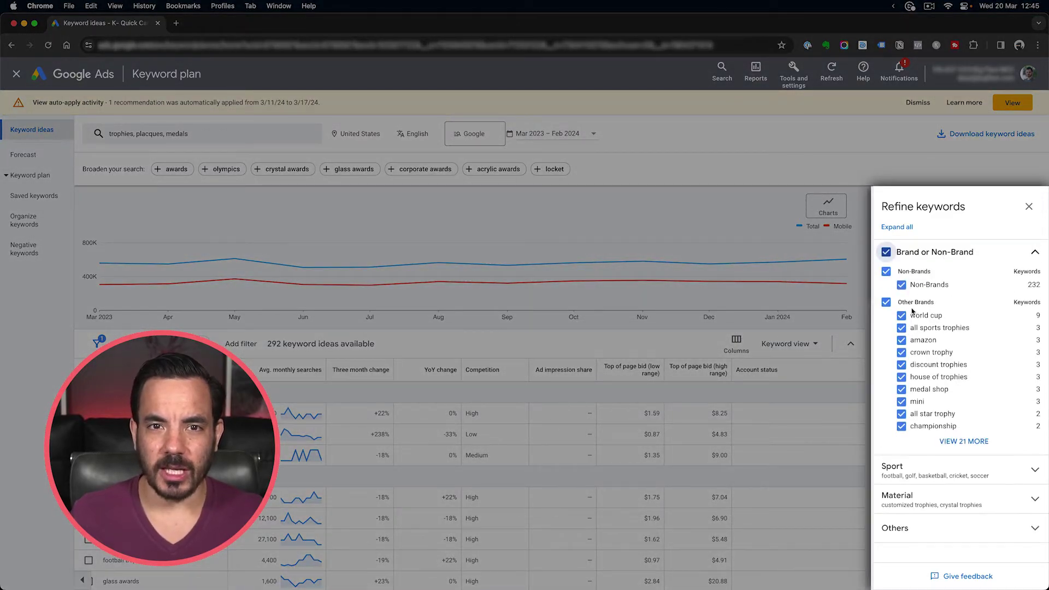
pyautogui.click(886, 303)
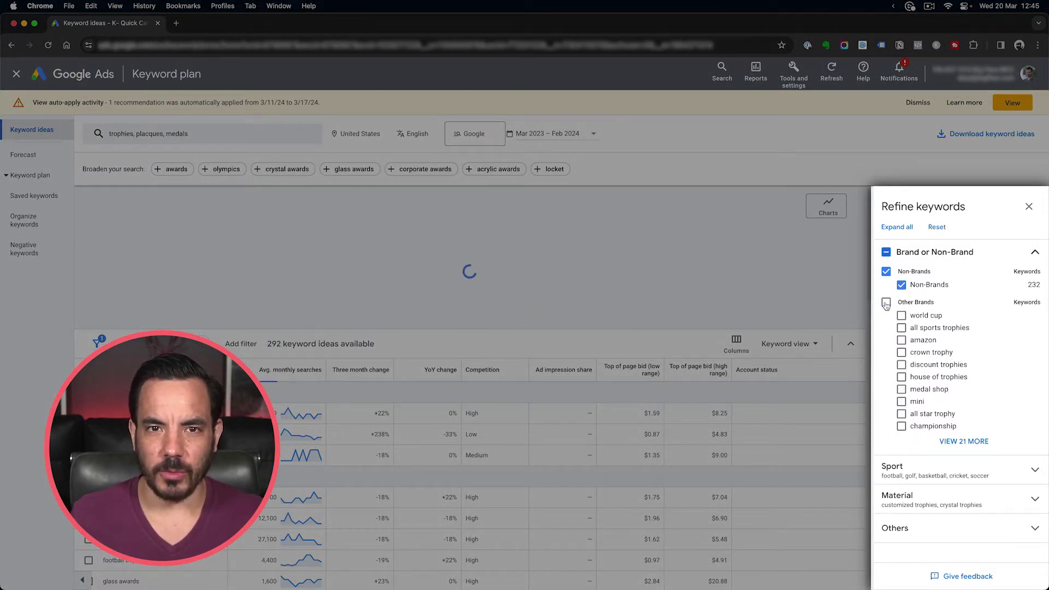
pyautogui.click(1034, 252)
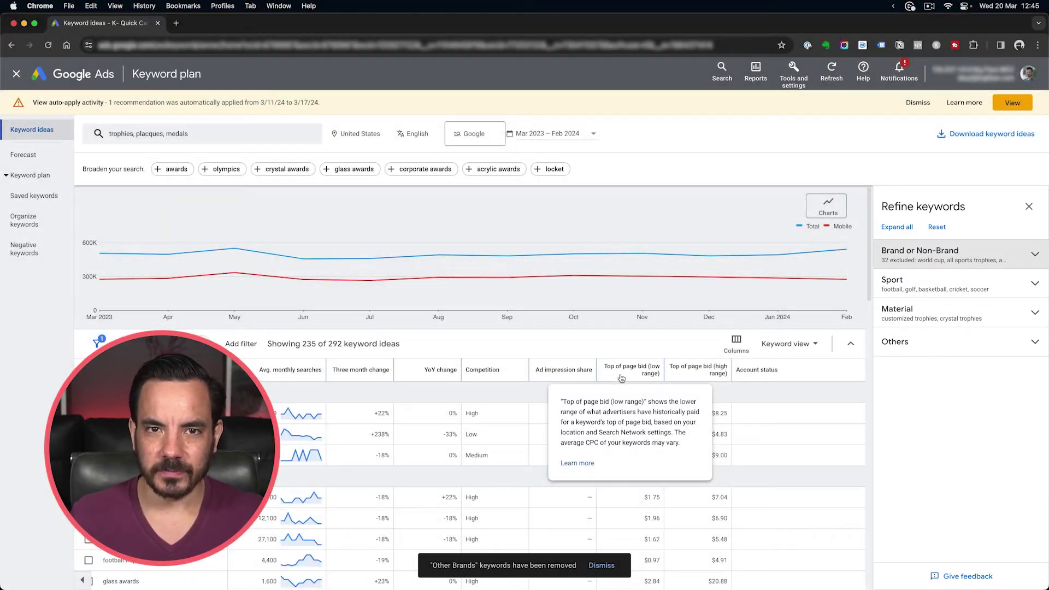
# Add a filter excluding keywords already in the account.
pyautogui.click(279, 342)
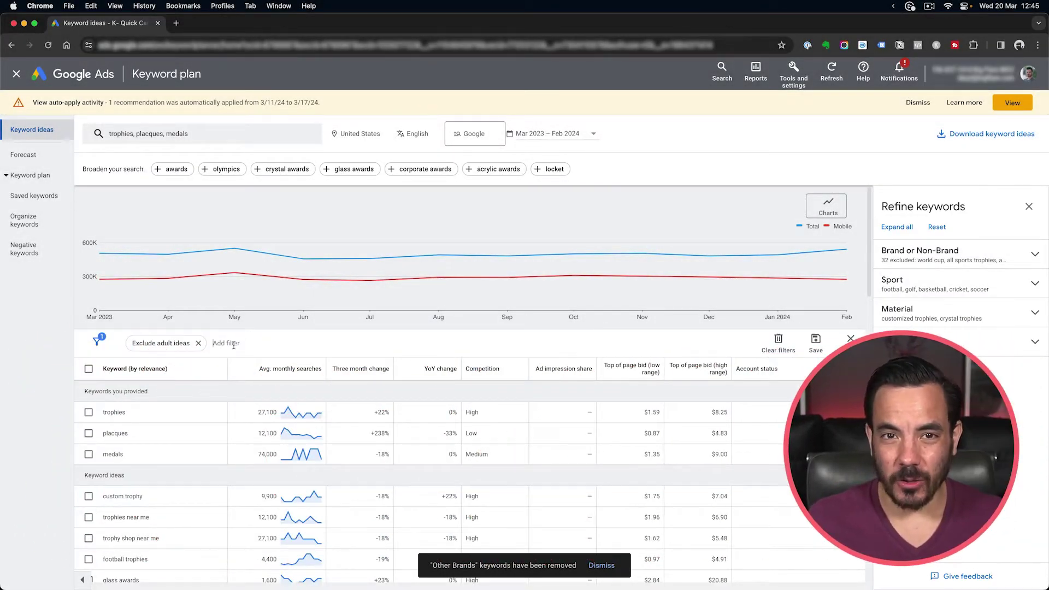
pyautogui.click(230, 343)
pyautogui.write('account')
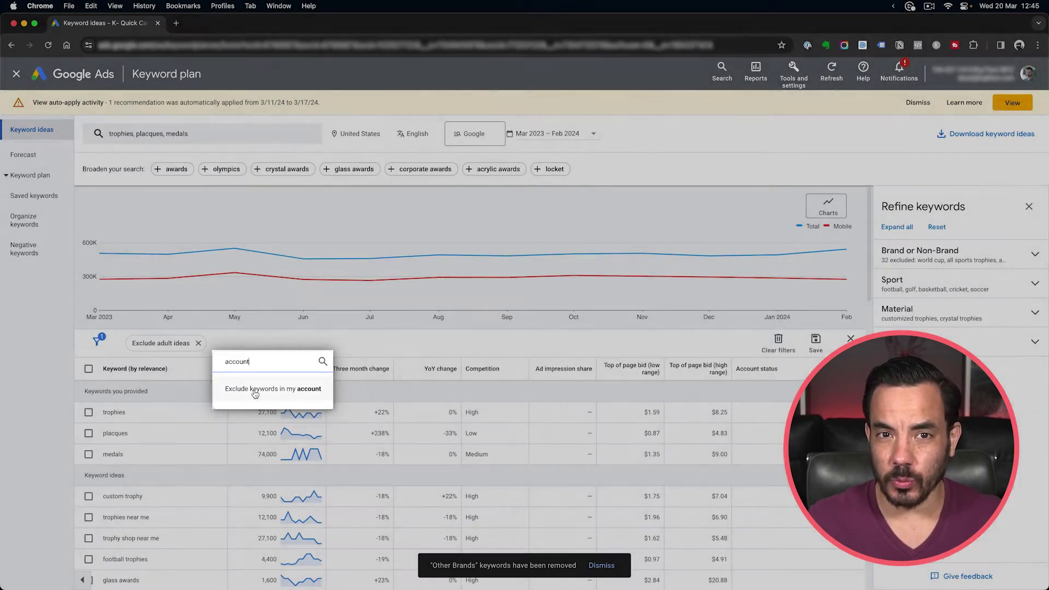
pyautogui.click(255, 389)
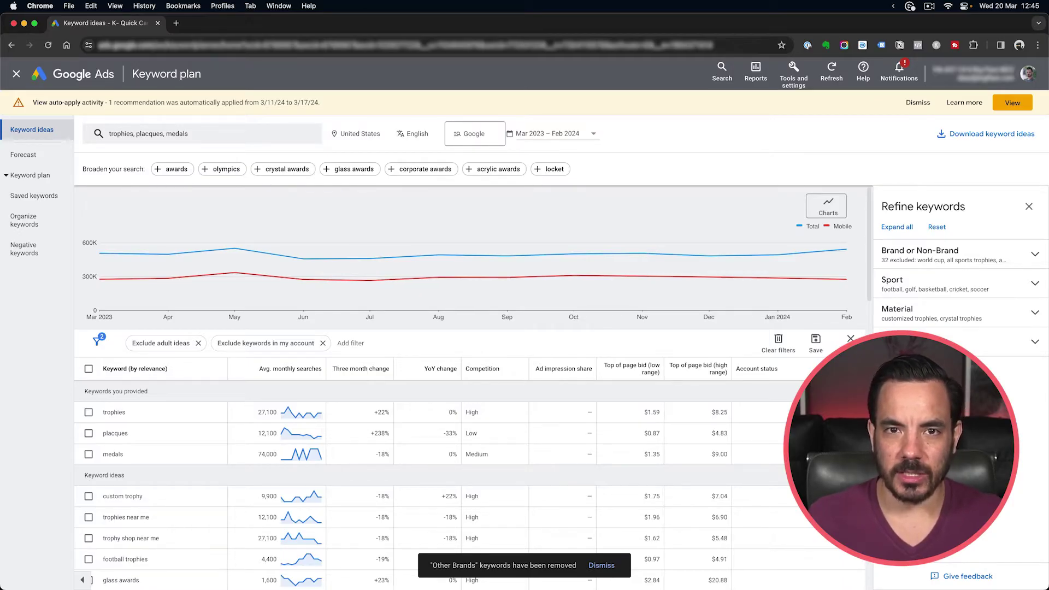
# Add an Avg. monthly searches filter of at least 100.
pyautogui.click(355, 342)
pyautogui.click(416, 192)
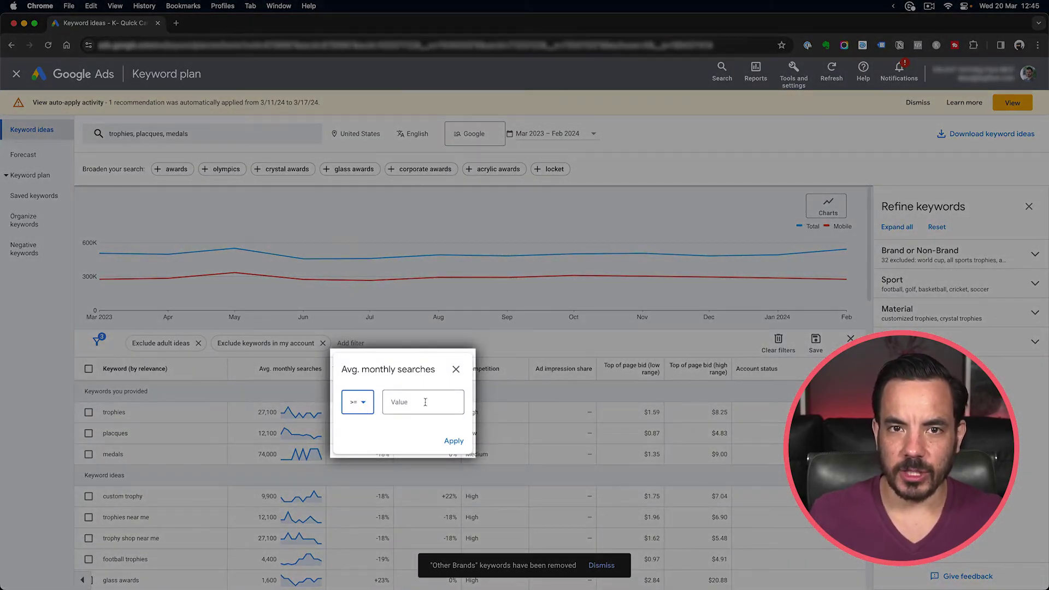
pyautogui.click(421, 402)
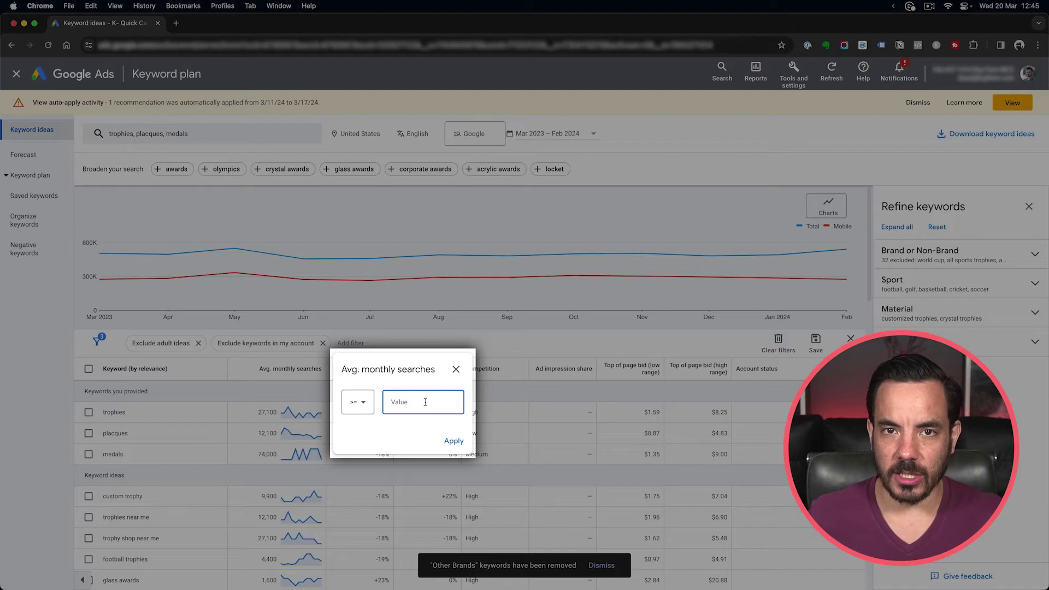
pyautogui.write('100')
pyautogui.click(454, 441)
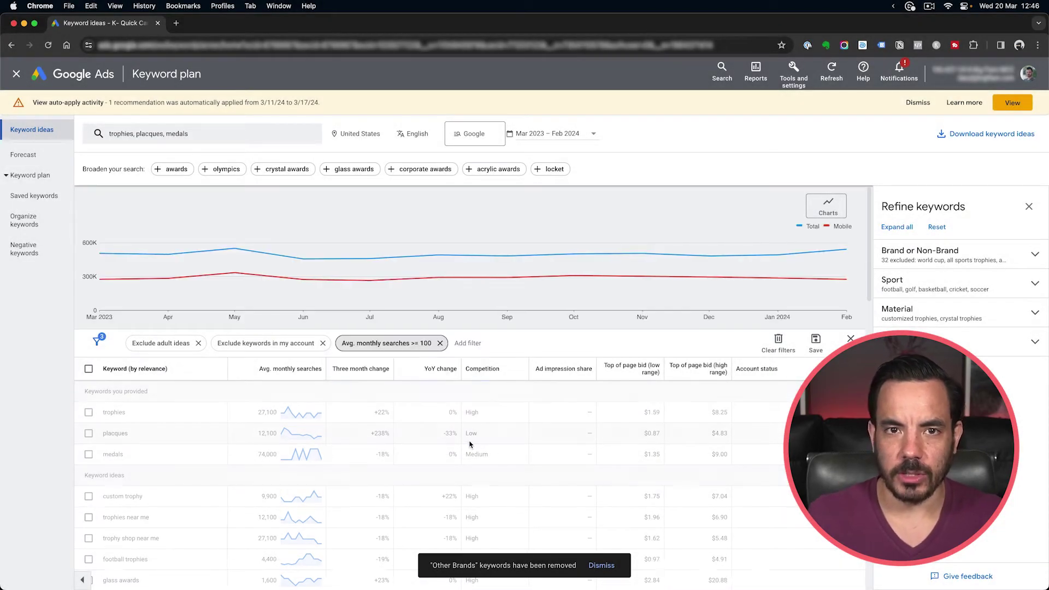
pyautogui.scroll(-3, 694, 266)
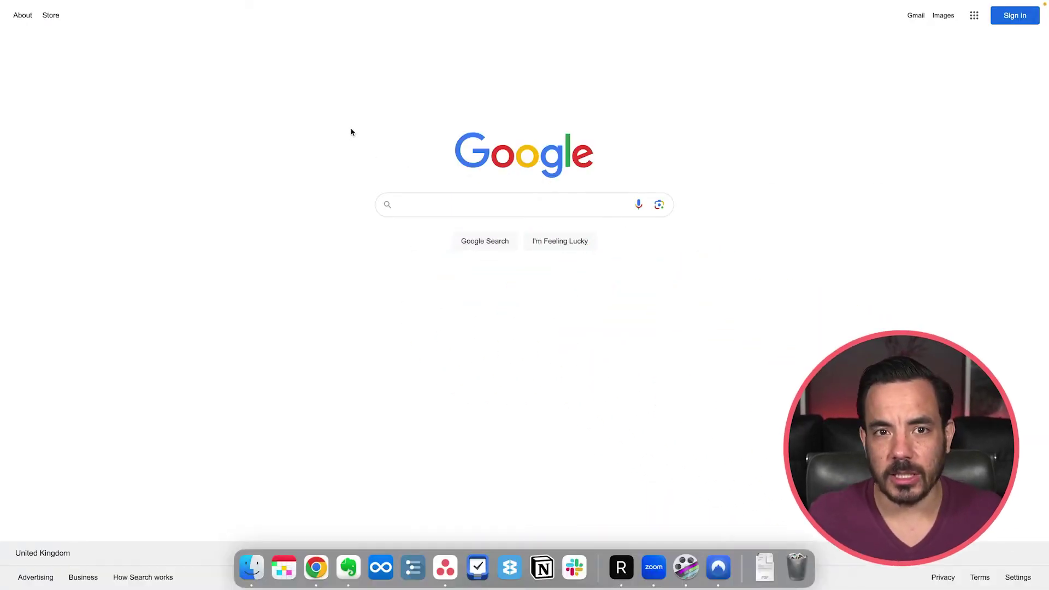
# Search Google for 'memorial placques' and inspect the top ad's headline.
pyautogui.click(399, 204)
pyautogui.write('m')
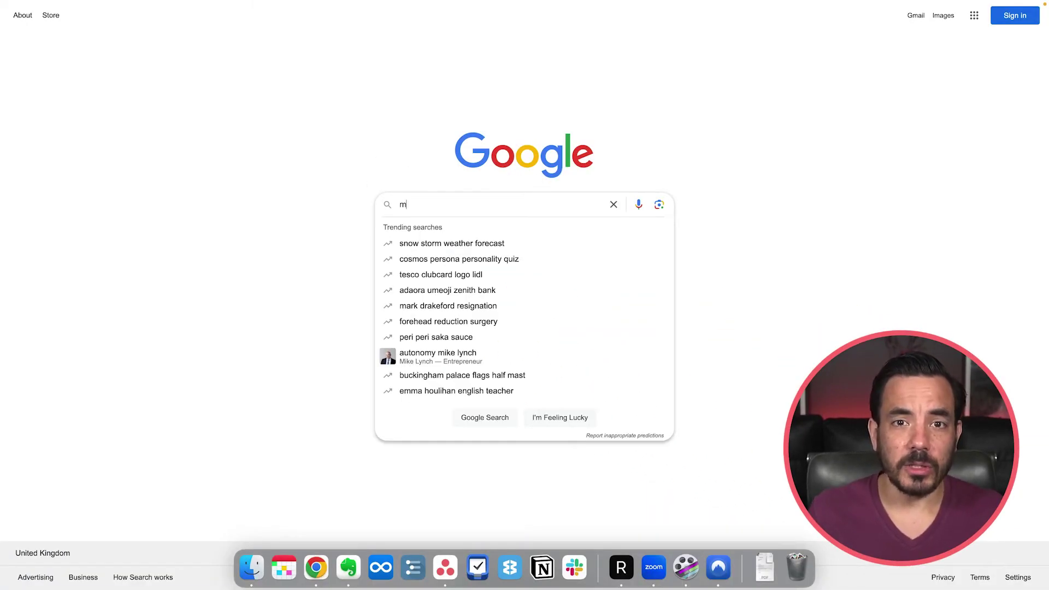
pyautogui.write('emorial placque')
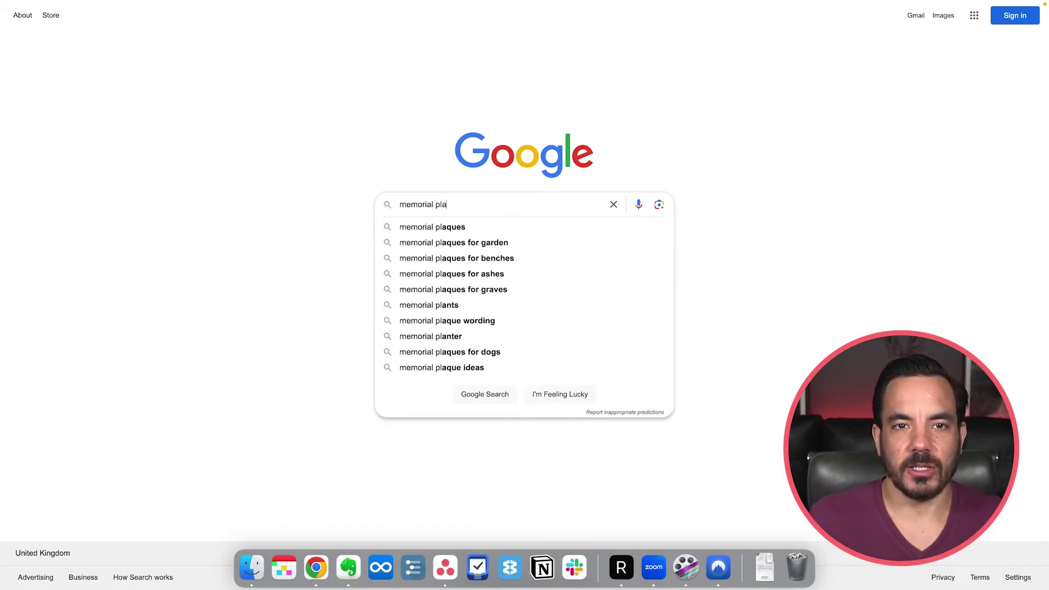
pyautogui.write('s')
pyautogui.press('Return')
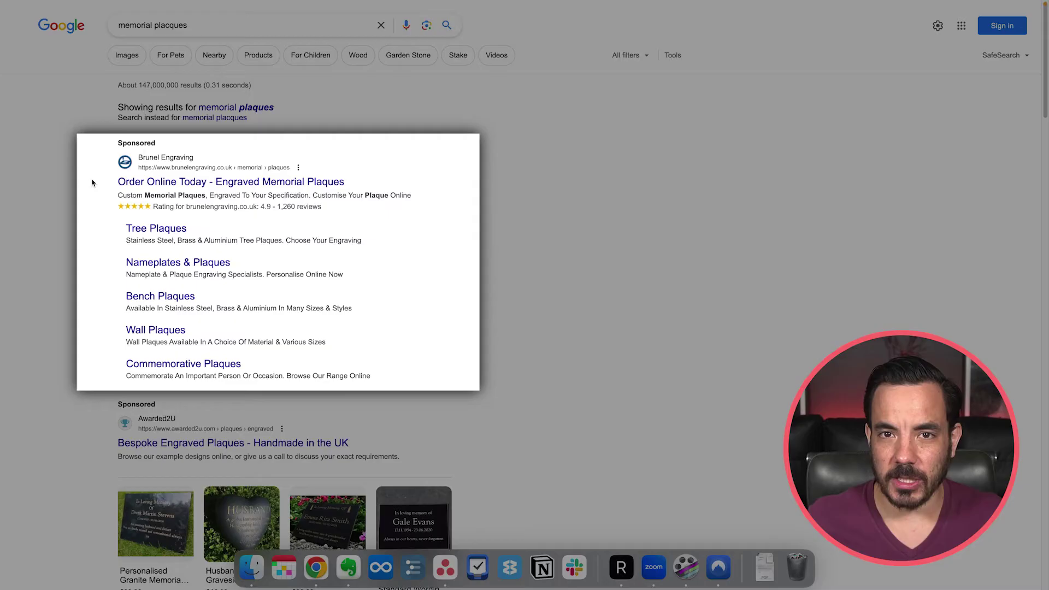
pyautogui.moveTo(90, 180); pyautogui.dragTo(364, 177)
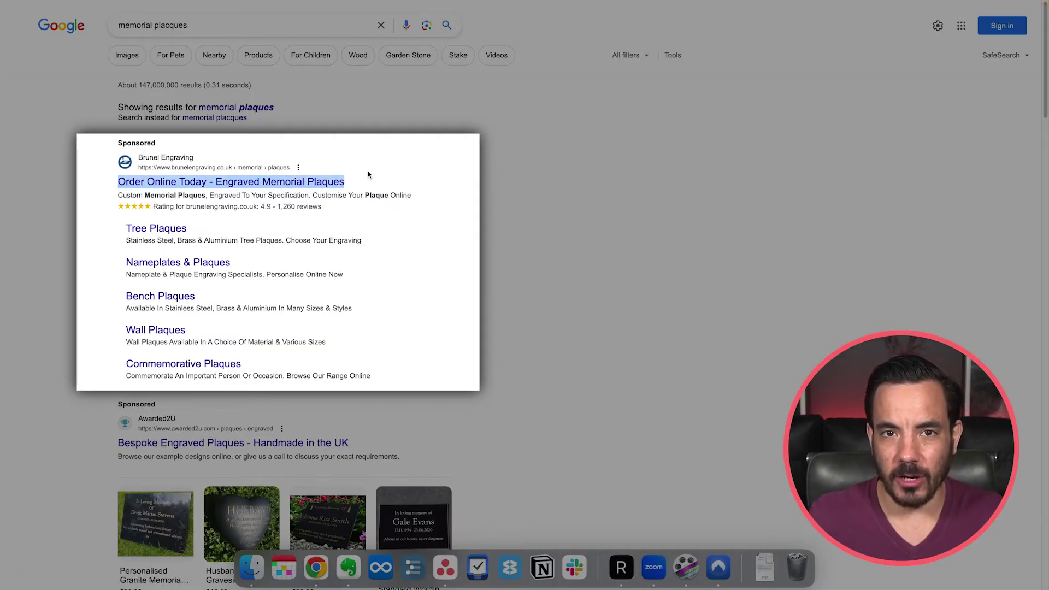
pyautogui.click(368, 174)
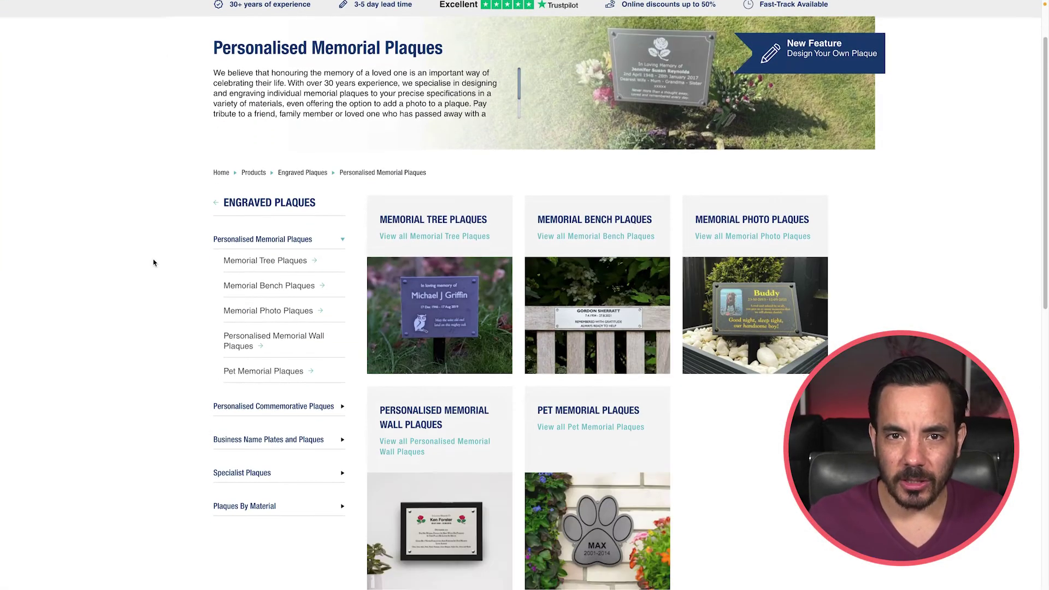
pyautogui.scroll(2, 153, 262)
# Browse the memorial bench plaques, then open Awarded2U's ad and its Corporate Awards page.
pyautogui.click(650, 355)
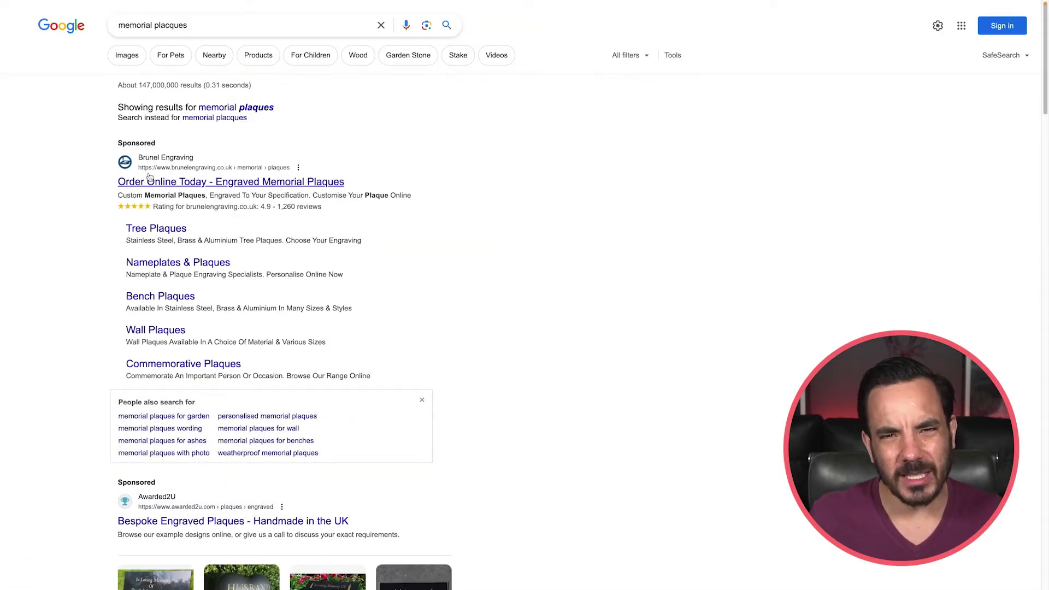
pyautogui.scroll(-2, 184, 373)
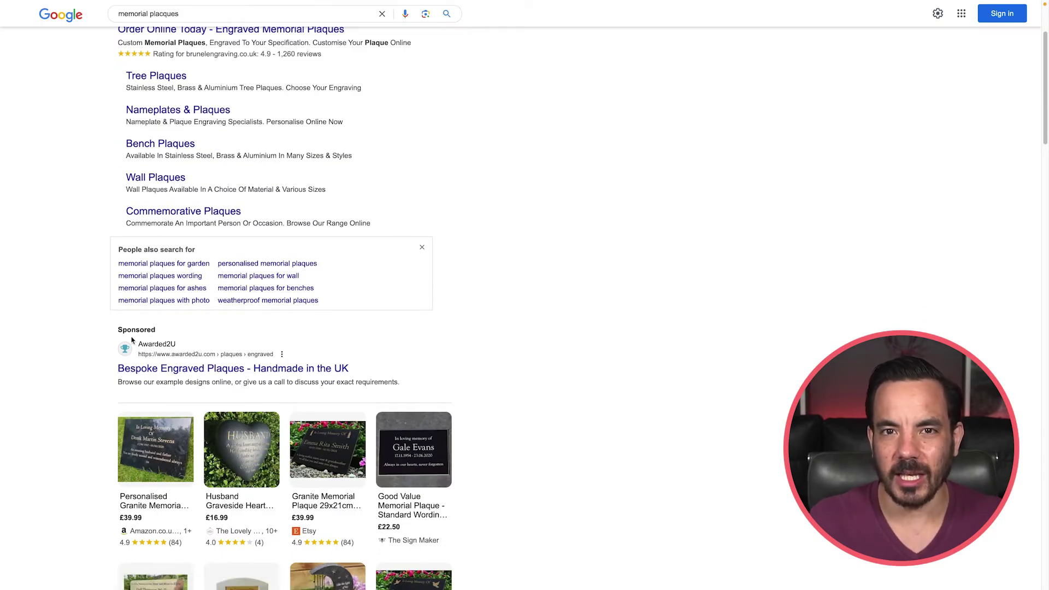
pyautogui.click(155, 373)
pyautogui.scroll(-5, 525, 328)
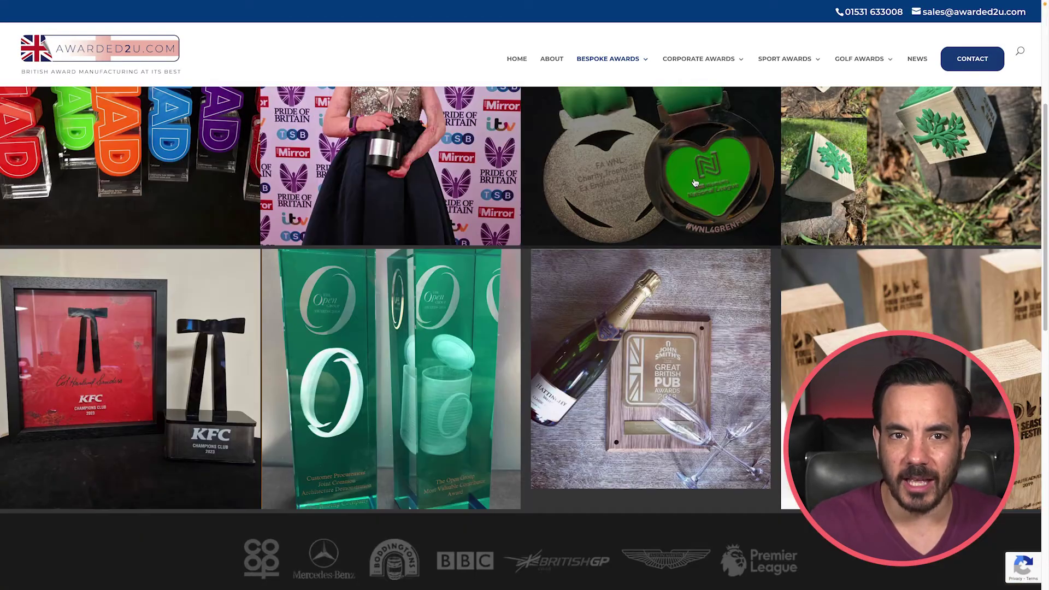
pyautogui.scroll(5, 524, 327)
pyautogui.moveTo(623, 66)
pyautogui.click(710, 112)
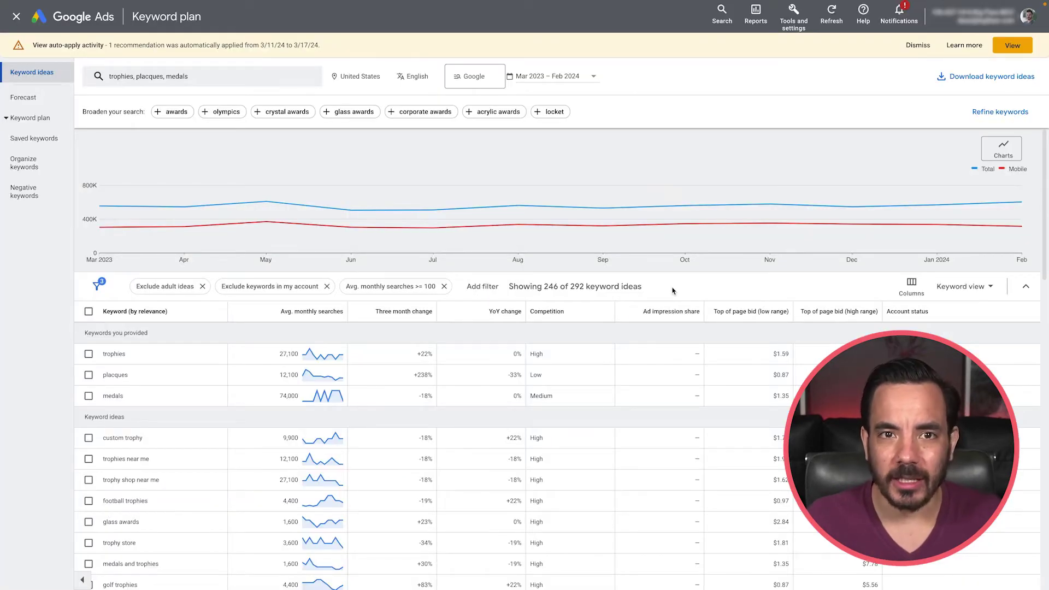
# Add trophies, placques, medals and custom trophy to the plan.
pyautogui.scroll(-2, 506, 275)
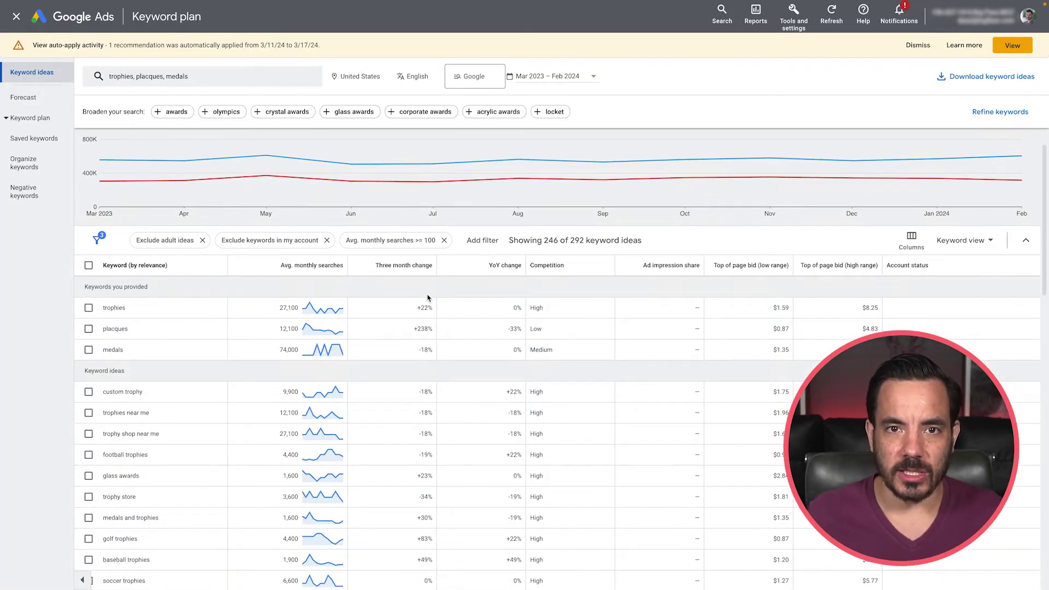
pyautogui.scroll(-1, 427, 295)
pyautogui.click(89, 274)
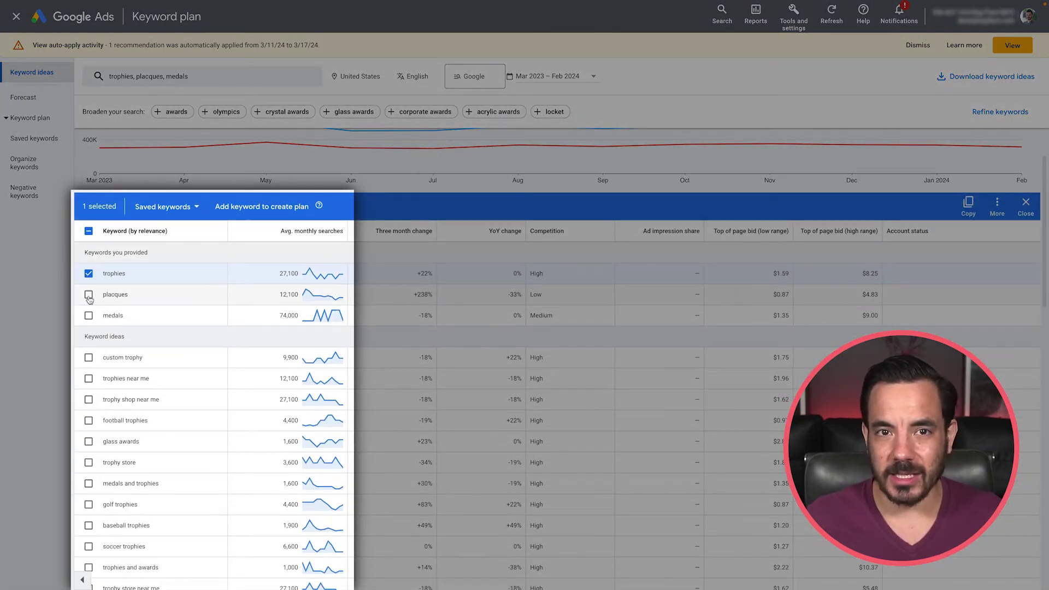
pyautogui.click(88, 295)
pyautogui.click(88, 316)
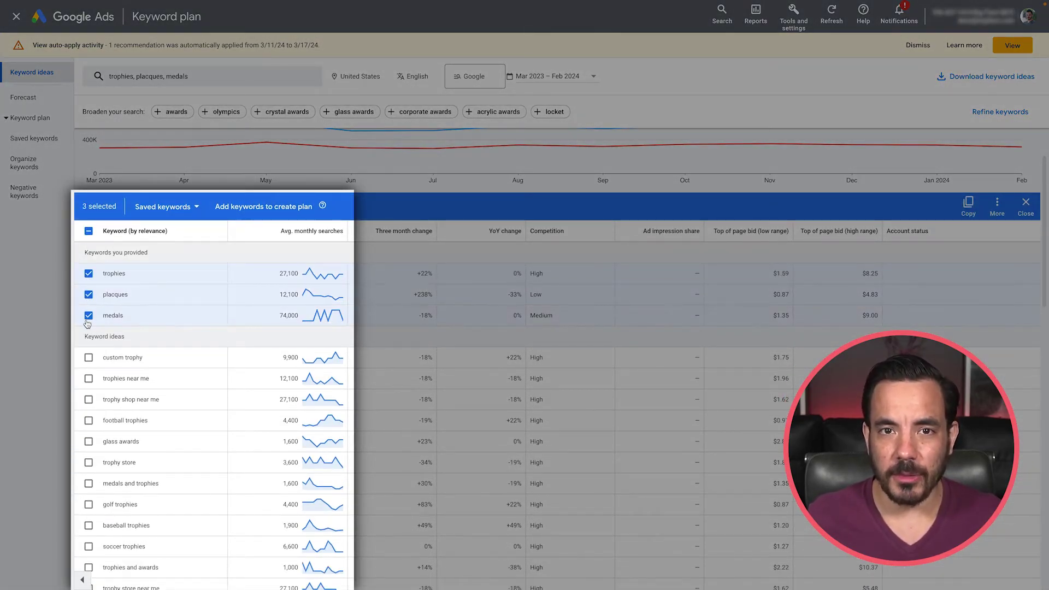
pyautogui.click(88, 358)
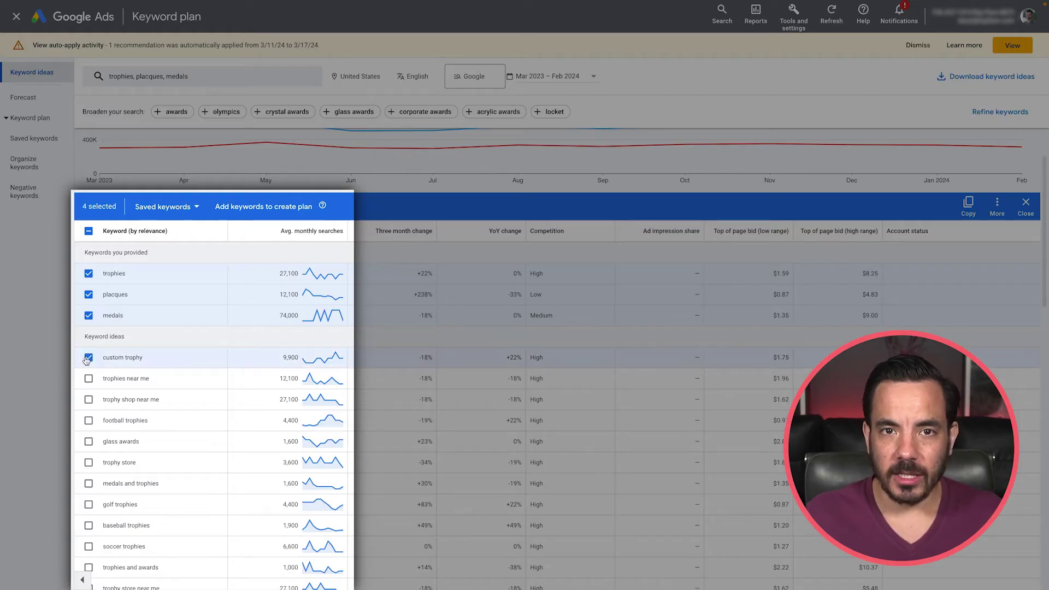
pyautogui.click(294, 208)
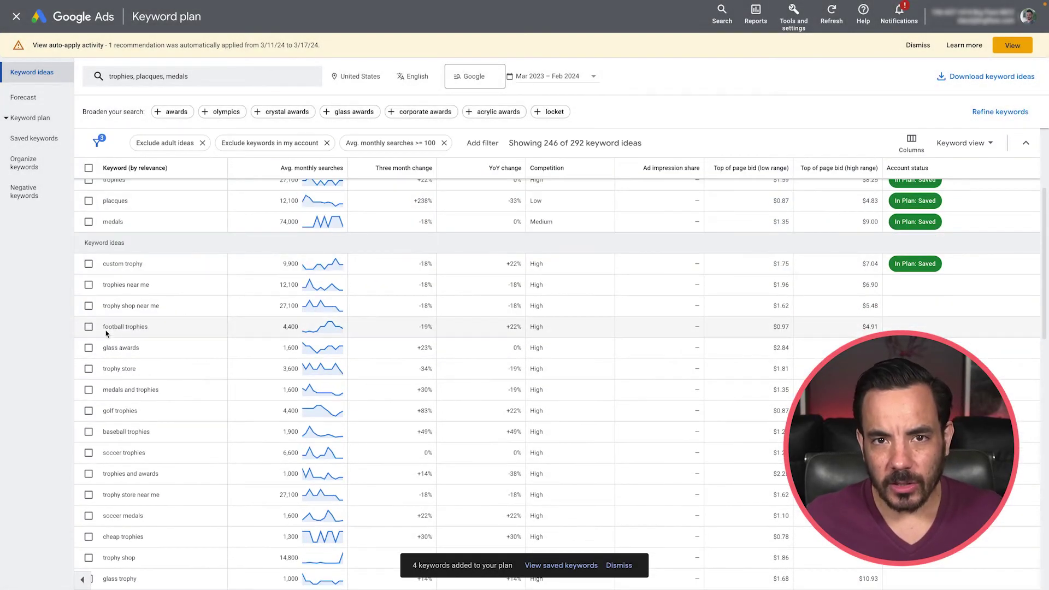
# Select football trophies, trophy store, golf trophies, baseball medals and glass trophy award ideas.
pyautogui.click(88, 325)
pyautogui.click(89, 388)
pyautogui.click(89, 409)
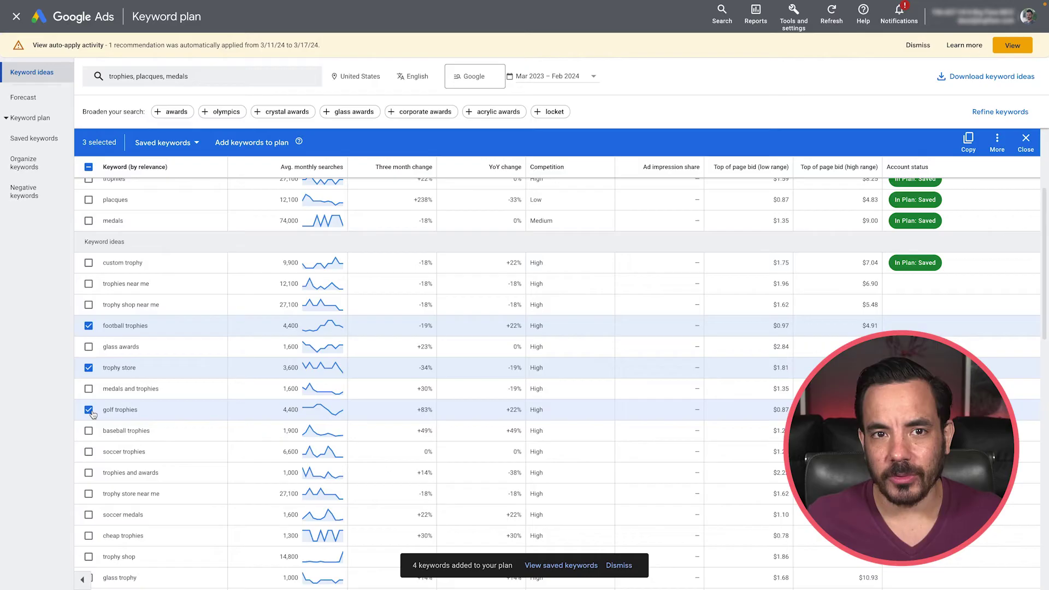
pyautogui.scroll(-3, 89, 405)
pyautogui.click(88, 394)
pyautogui.click(89, 407)
pyautogui.scroll(-3, 88, 407)
pyautogui.click(88, 415)
pyautogui.scroll(-2, 89, 416)
# Also select trophy plaques, hole in one, chili cook off and goat trophy; add all 13 to the plan.
pyautogui.click(88, 414)
pyautogui.click(89, 435)
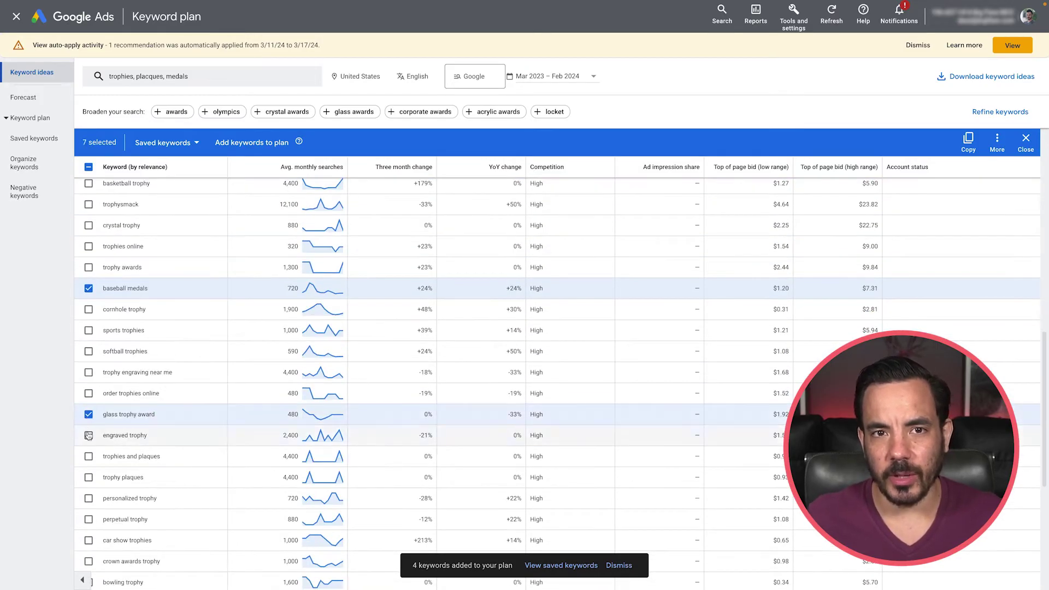
pyautogui.click(88, 456)
pyautogui.click(88, 477)
pyautogui.scroll(-5, 88, 478)
pyautogui.click(88, 409)
pyautogui.click(88, 430)
pyautogui.click(88, 452)
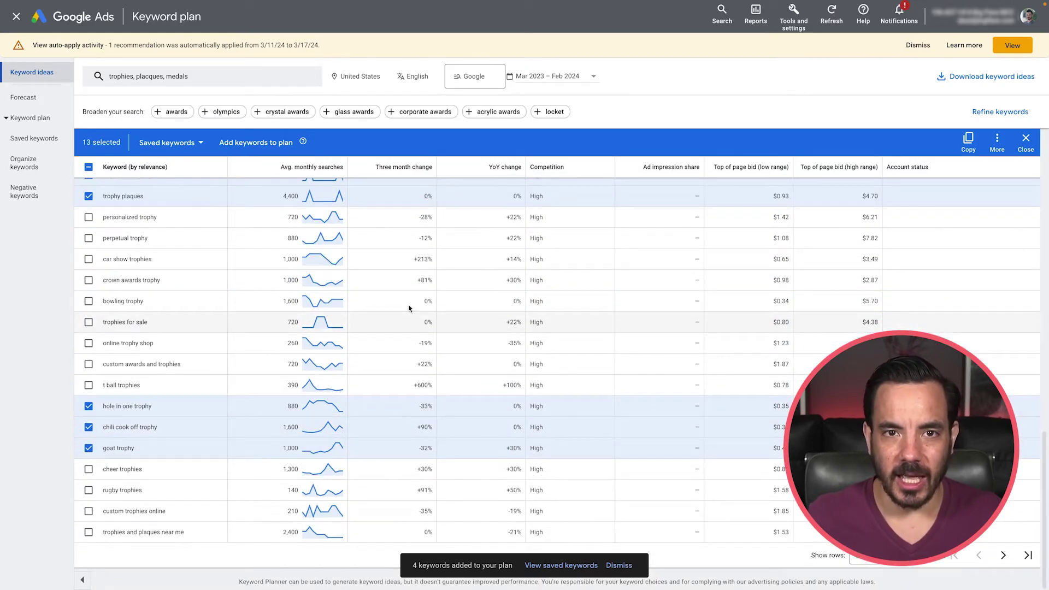
pyautogui.click(268, 142)
# On the next page, add acrylic trophy, personalized trophies and awards, and halloween trophy to the plan.
pyautogui.click(1003, 556)
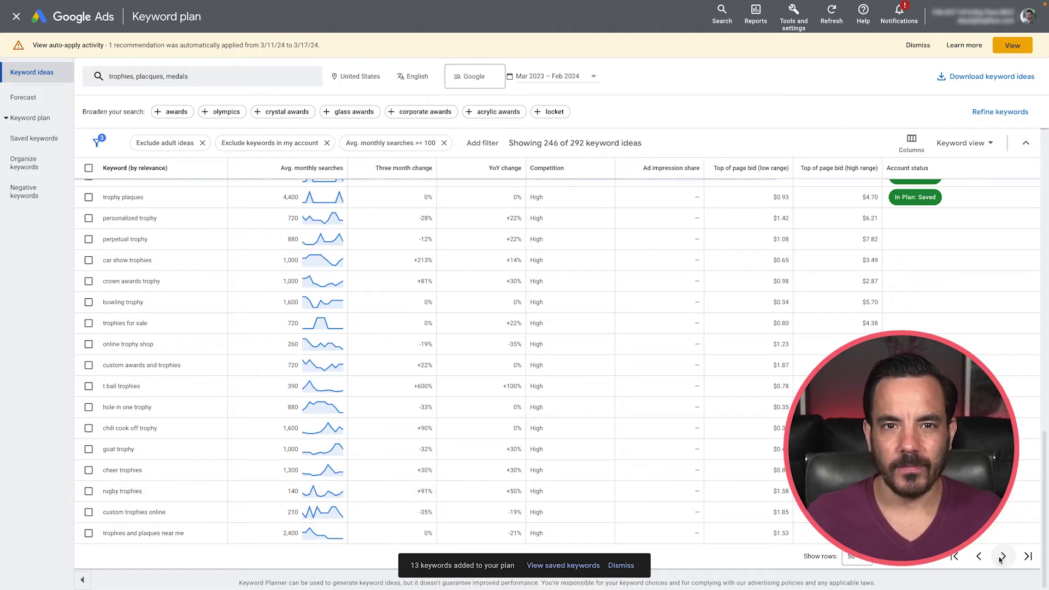
pyautogui.click(89, 352)
pyautogui.click(88, 416)
pyautogui.click(88, 458)
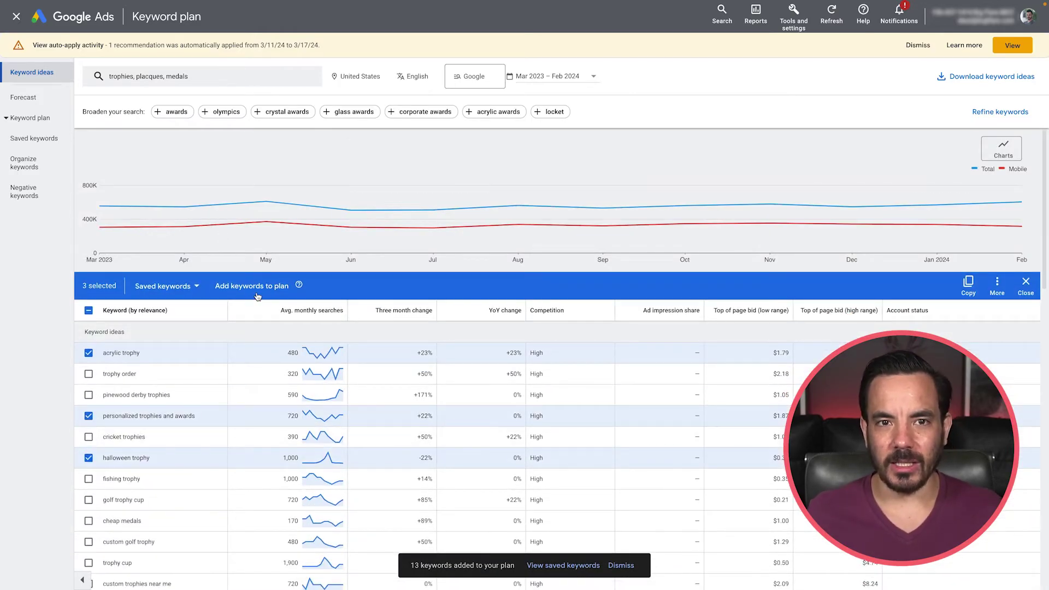
pyautogui.click(251, 286)
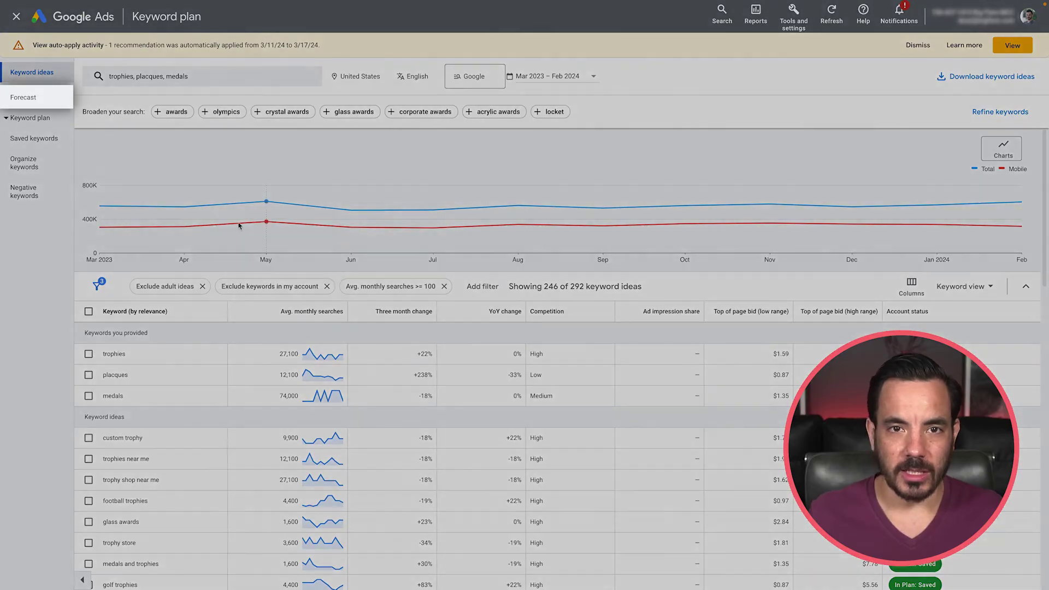
# Forecast all saved keywords using the Manual CPC bid strategy.
pyautogui.click(23, 97)
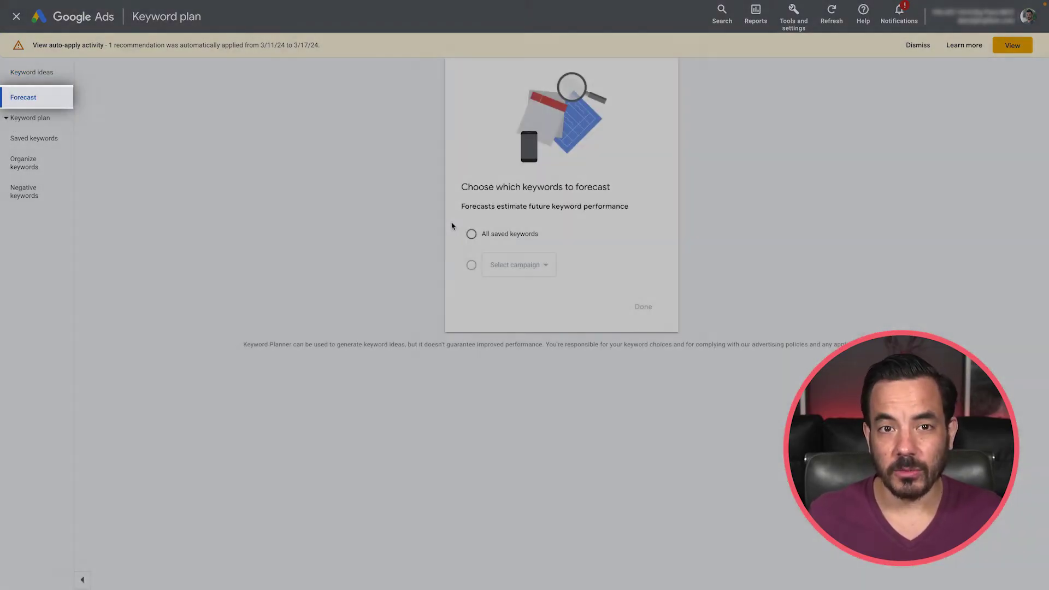
pyautogui.click(471, 234)
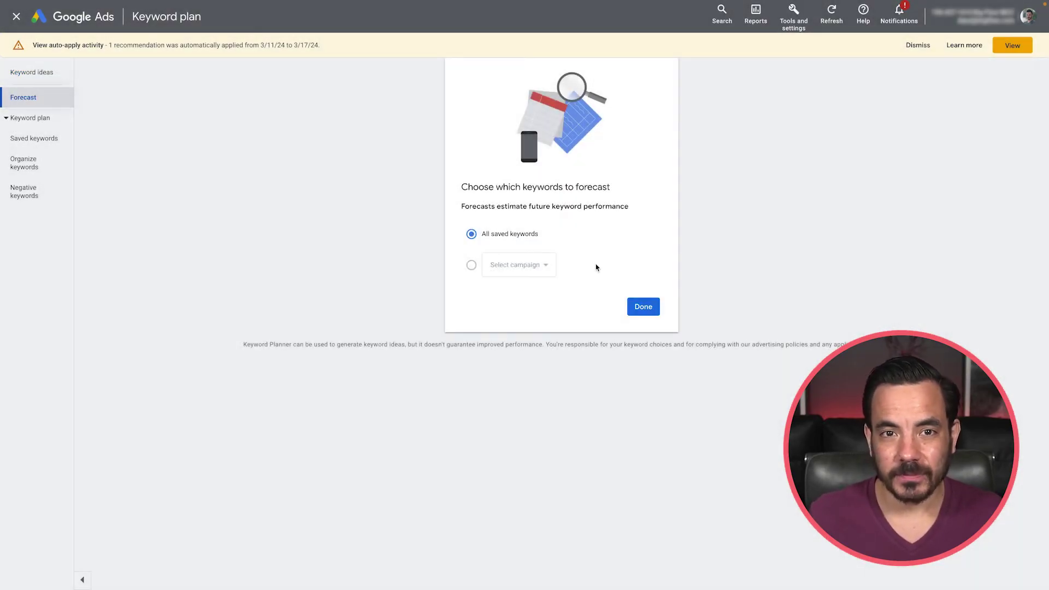
pyautogui.click(645, 309)
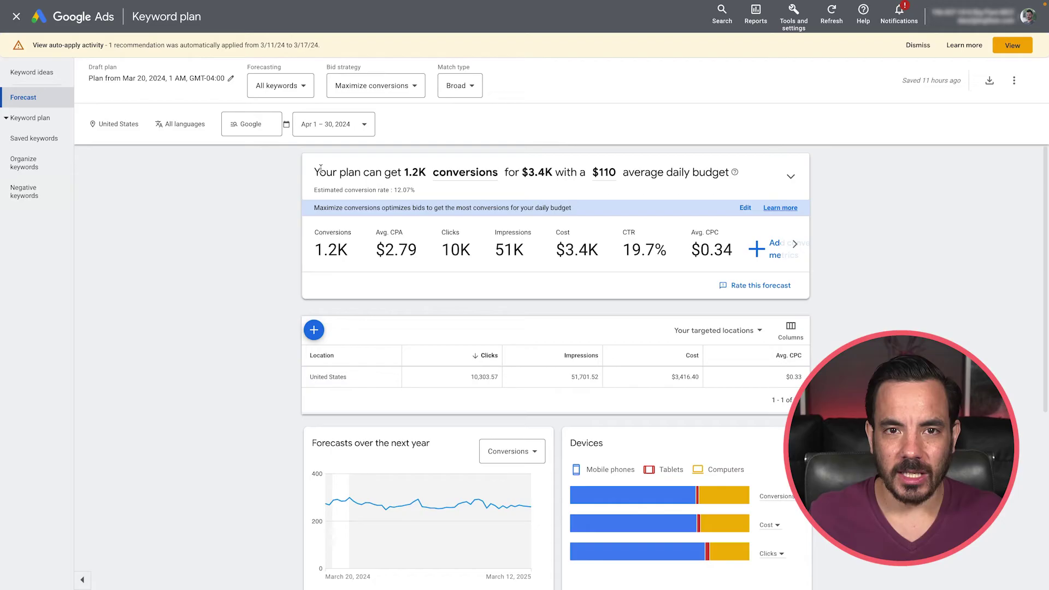
pyautogui.click(383, 86)
pyautogui.click(392, 114)
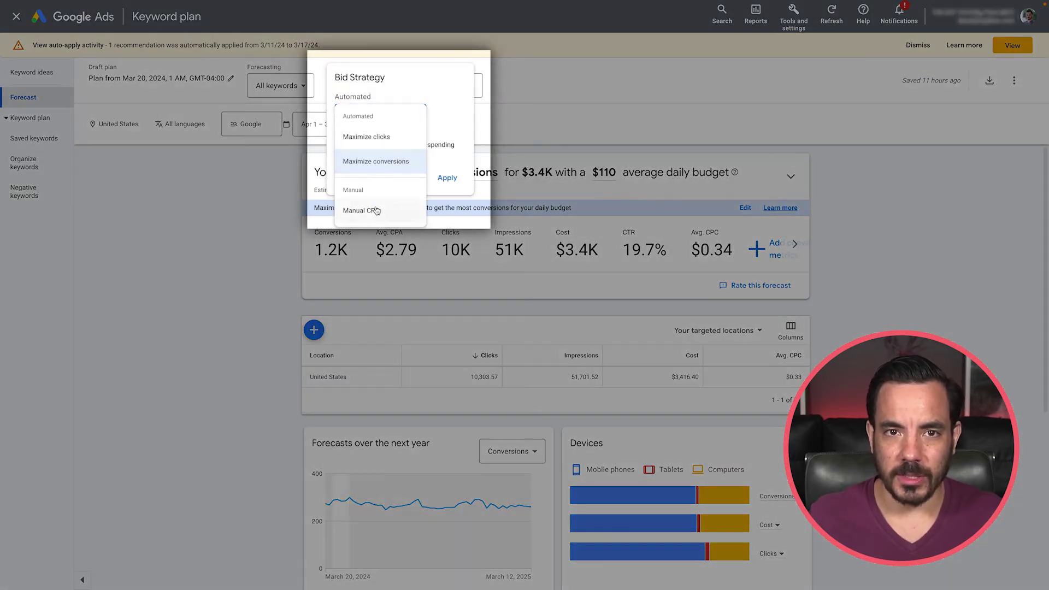
pyautogui.click(377, 211)
pyautogui.click(445, 176)
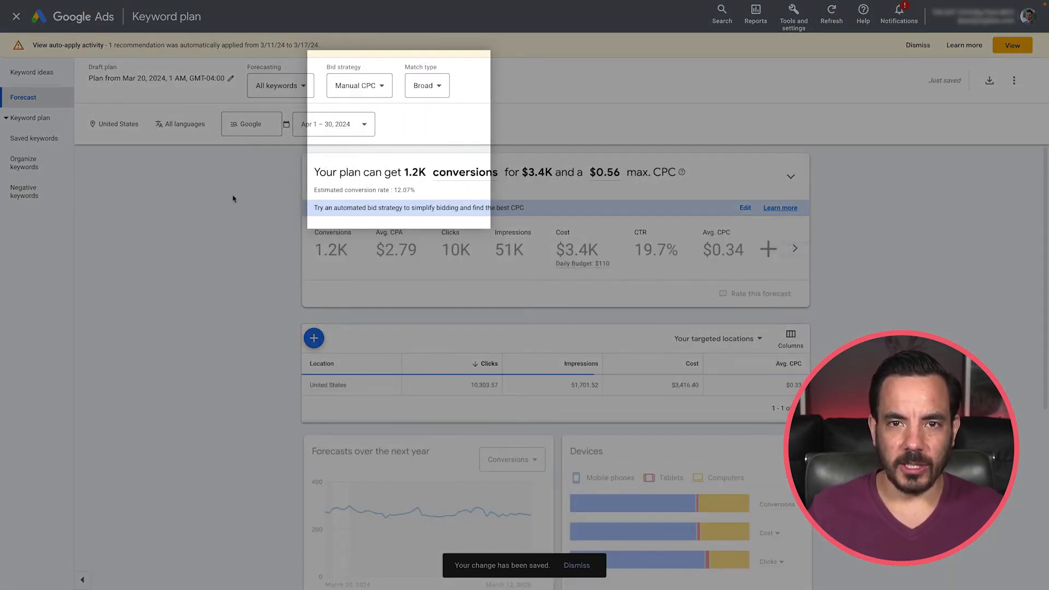
# Set the forecast conversion rate to 3% and value per conversion to $50.
pyautogui.click(404, 189)
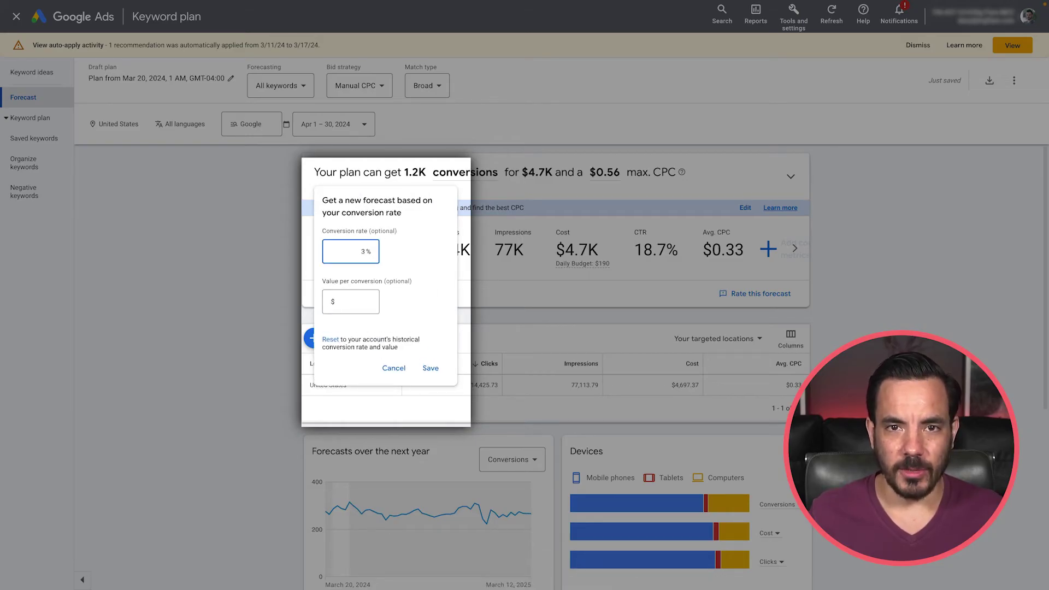
pyautogui.press('Tab')
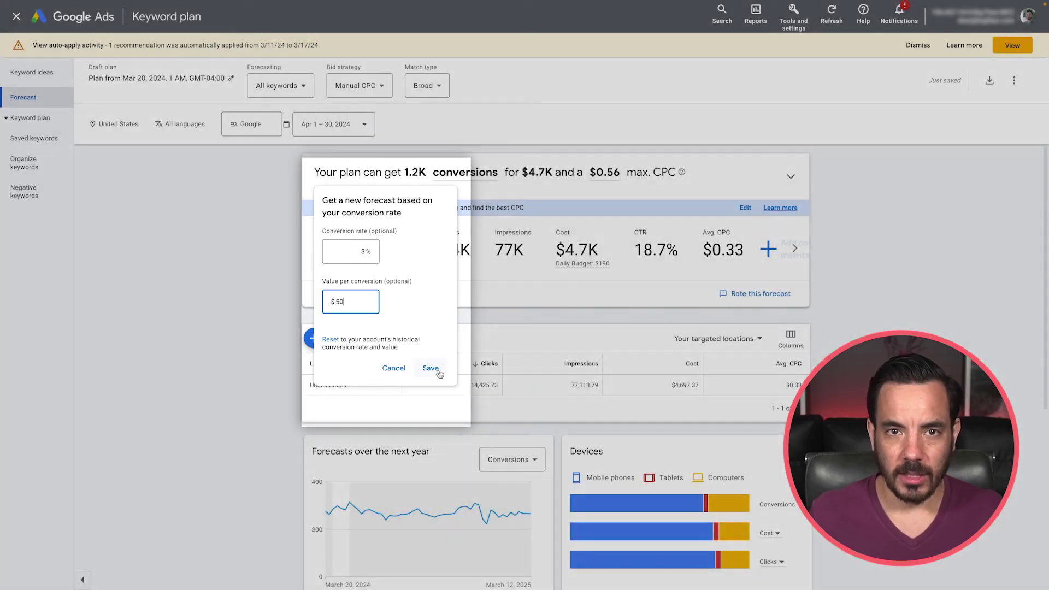
pyautogui.click(430, 367)
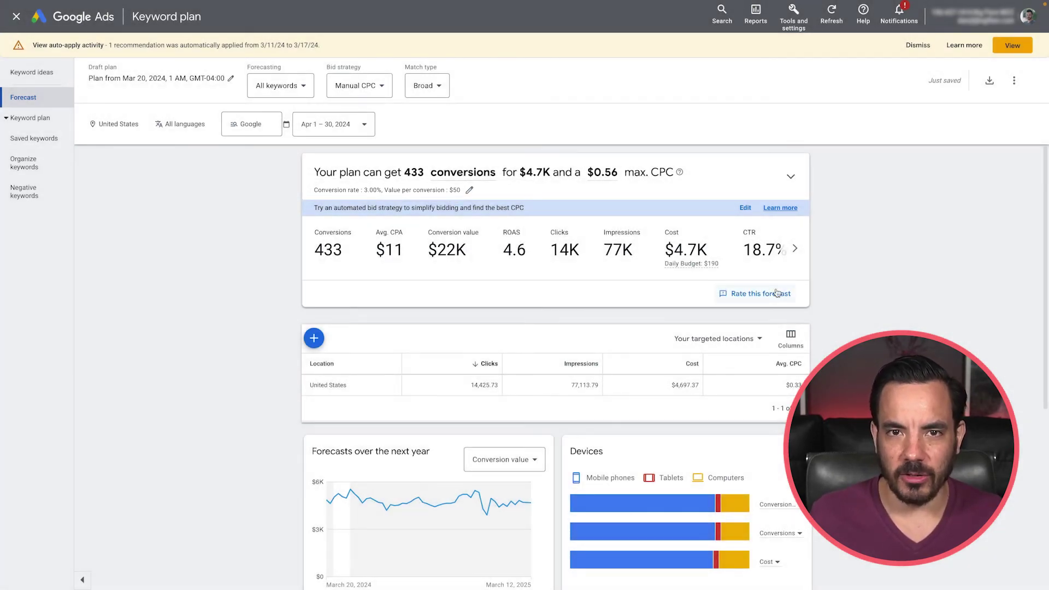
pyautogui.click(797, 262)
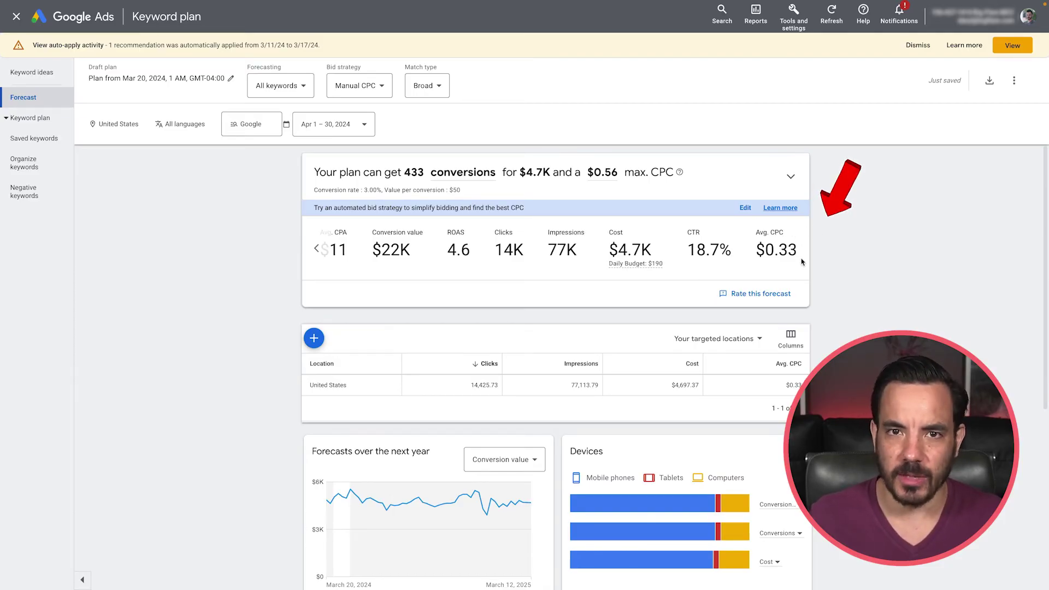
pyautogui.click(316, 249)
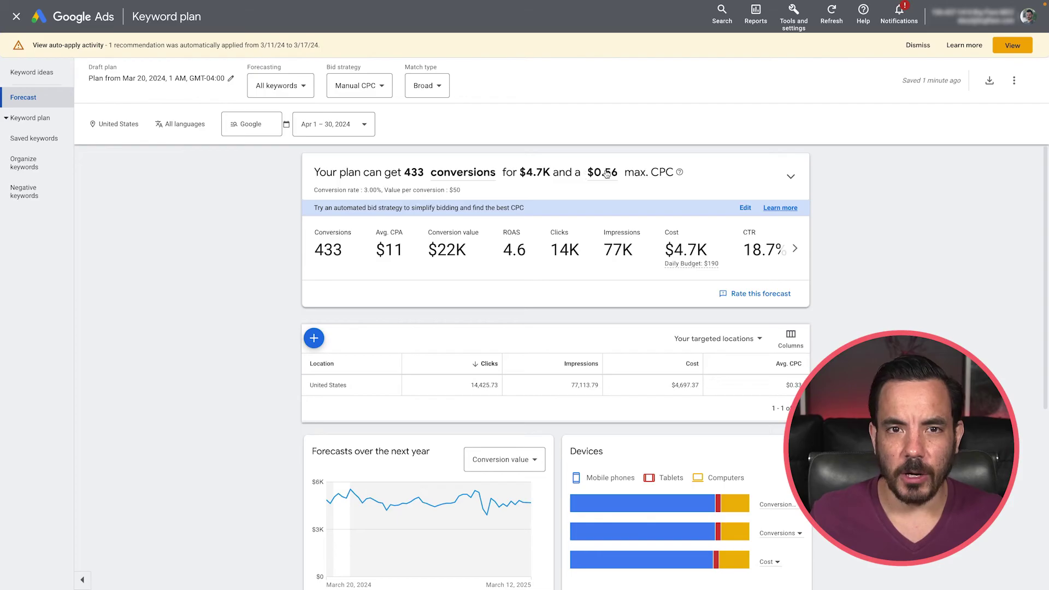
# Change the max CPC bid to $1.05, then lower it to $0.80.
pyautogui.click(604, 172)
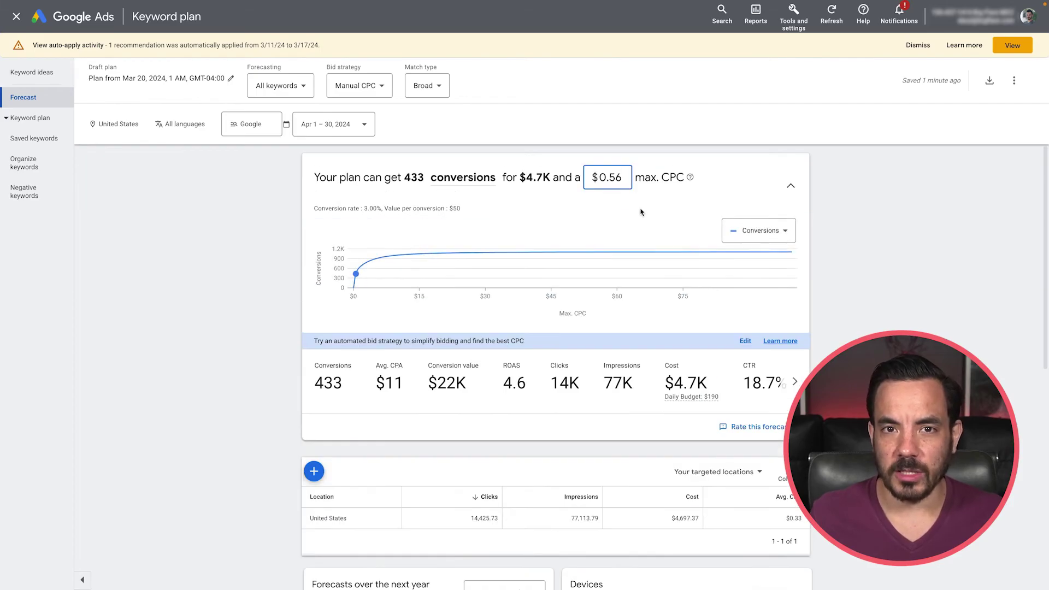
pyautogui.press('BackSpace')
pyautogui.press('BackSpace')
pyautogui.press('BackSpace')
pyautogui.press('BackSpace')
pyautogui.write('1.05')
pyautogui.press('Return')
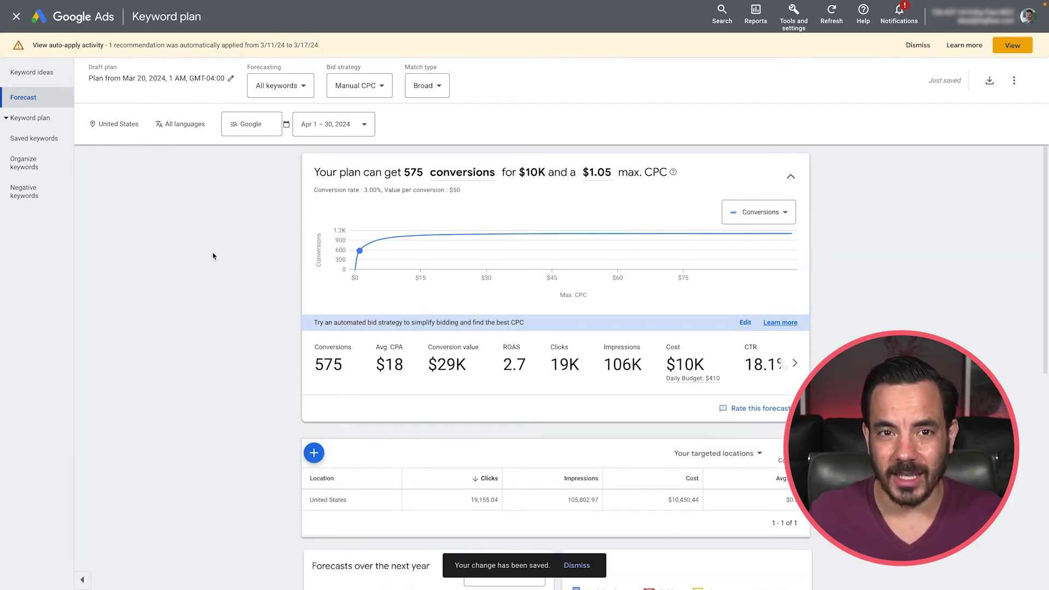
pyautogui.click(601, 172)
pyautogui.press('BackSpace')
pyautogui.press('BackSpace')
pyautogui.press('BackSpace')
pyautogui.press('BackSpace')
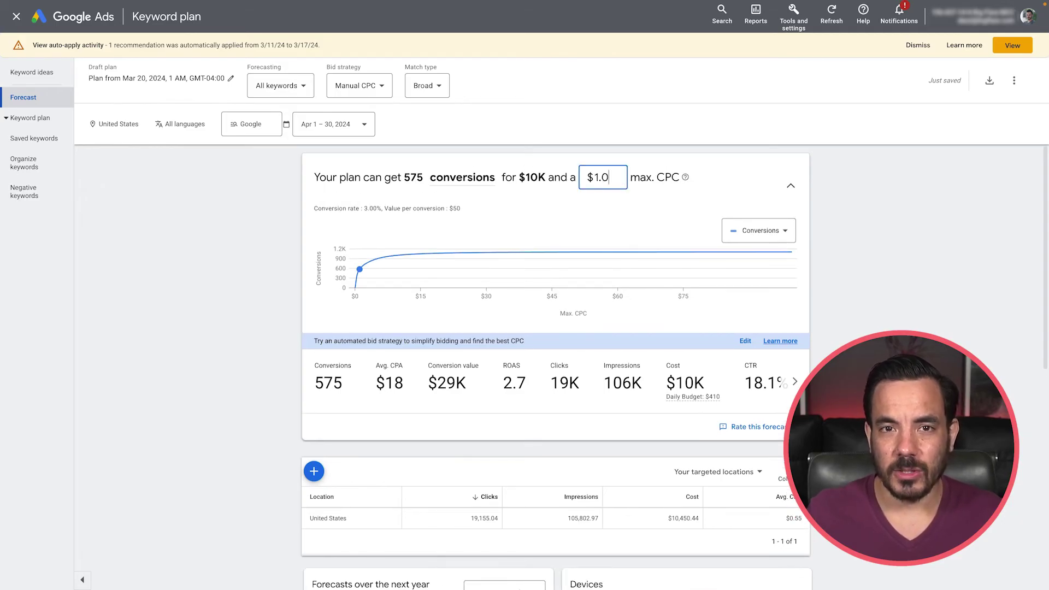
pyautogui.write('0.80')
pyautogui.press('Return')
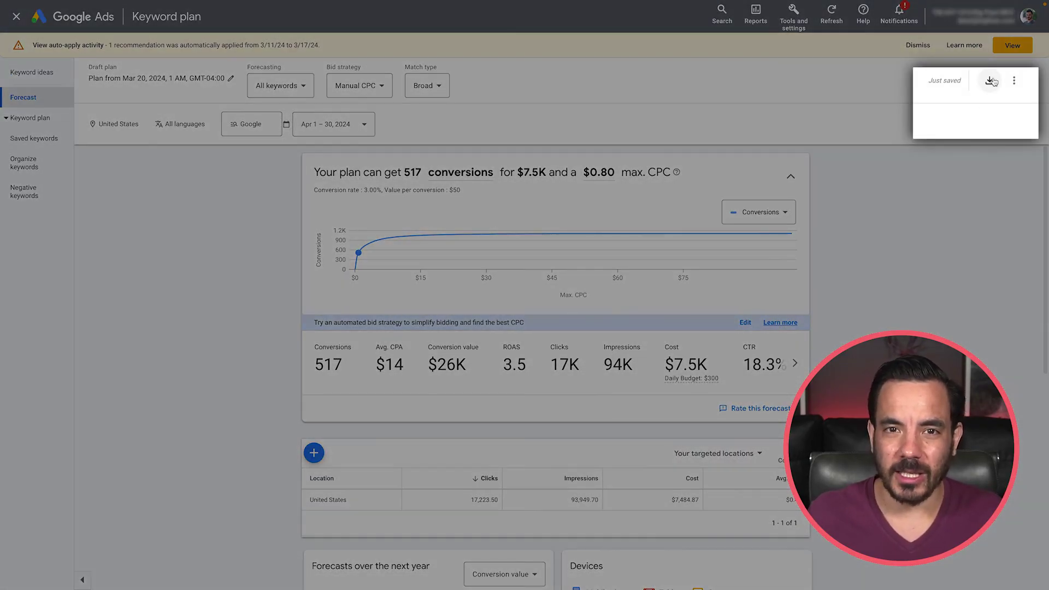
# Download the all-keywords forecast report to Google Sheets.
pyautogui.click(991, 81)
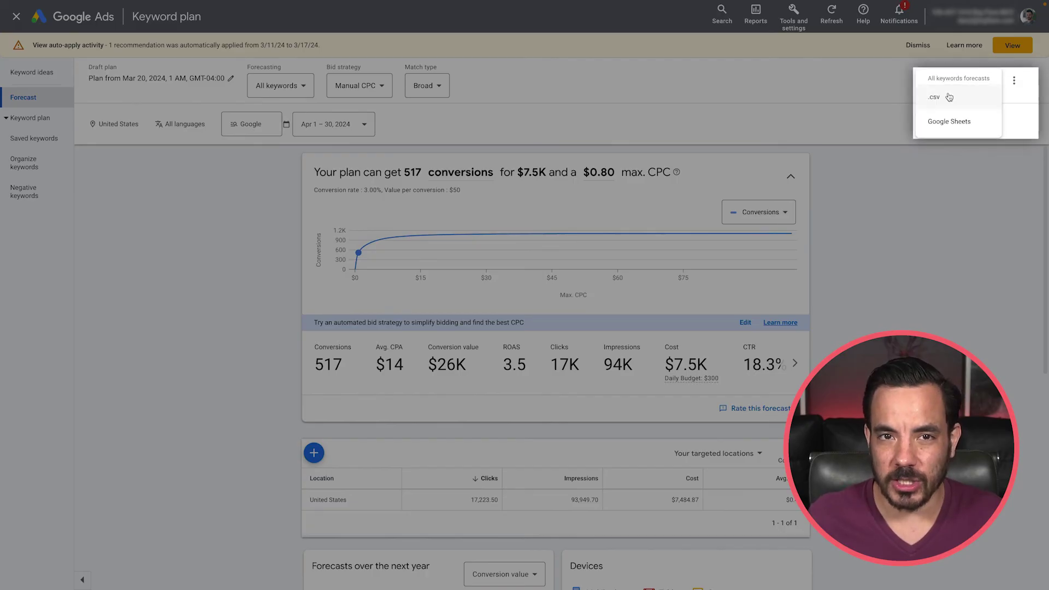
pyautogui.click(936, 122)
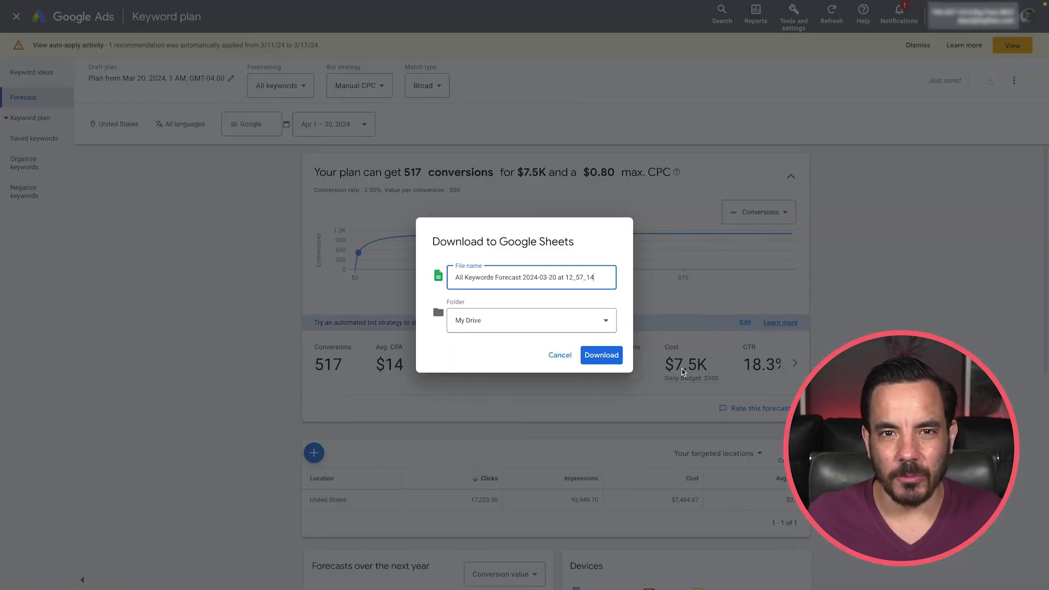
pyautogui.click(601, 356)
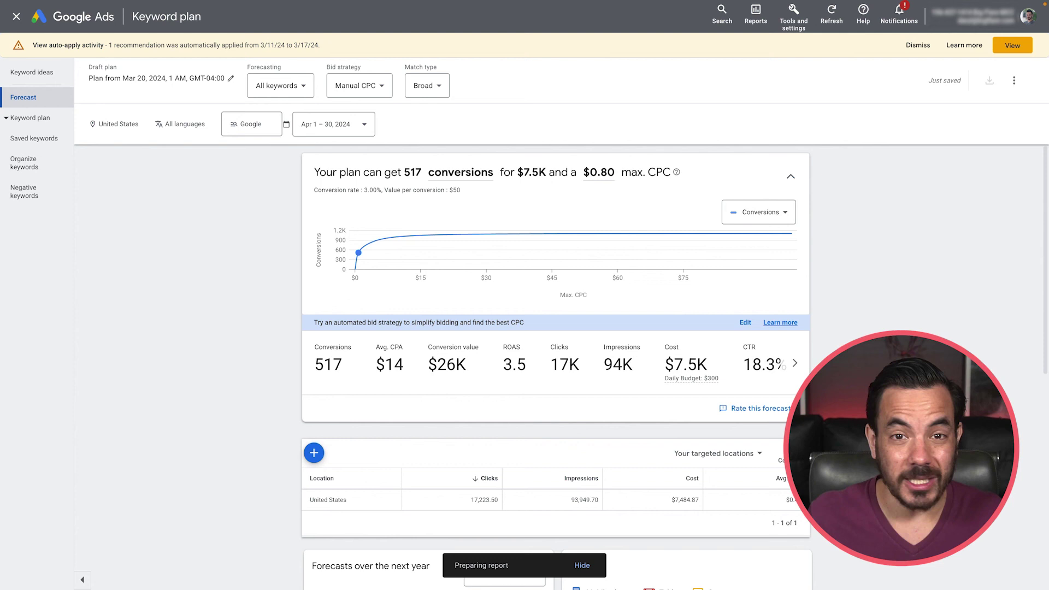